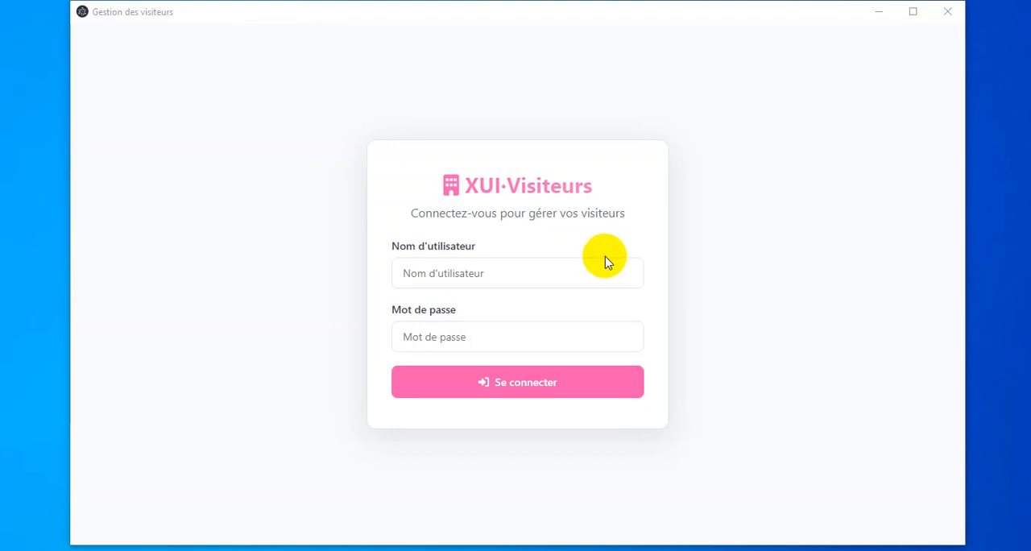
Sign in with the username admin and the account password.
left_click(484, 273)
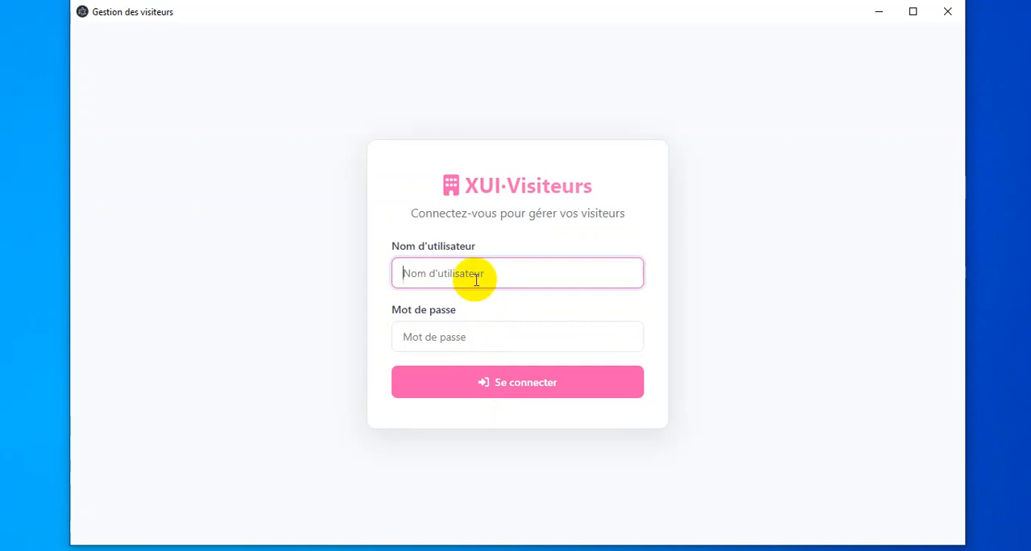
type("admin")
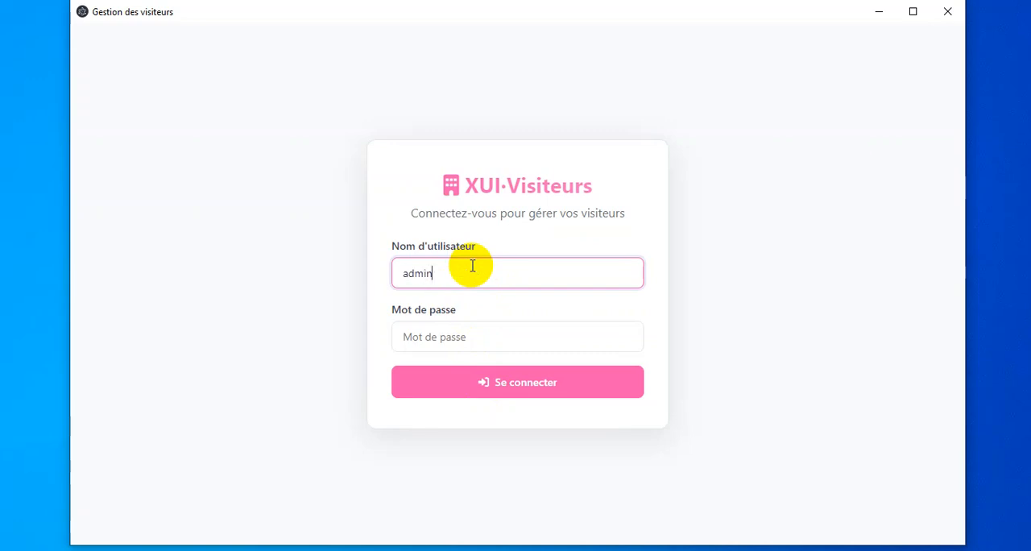
key("Tab")
type("admin")
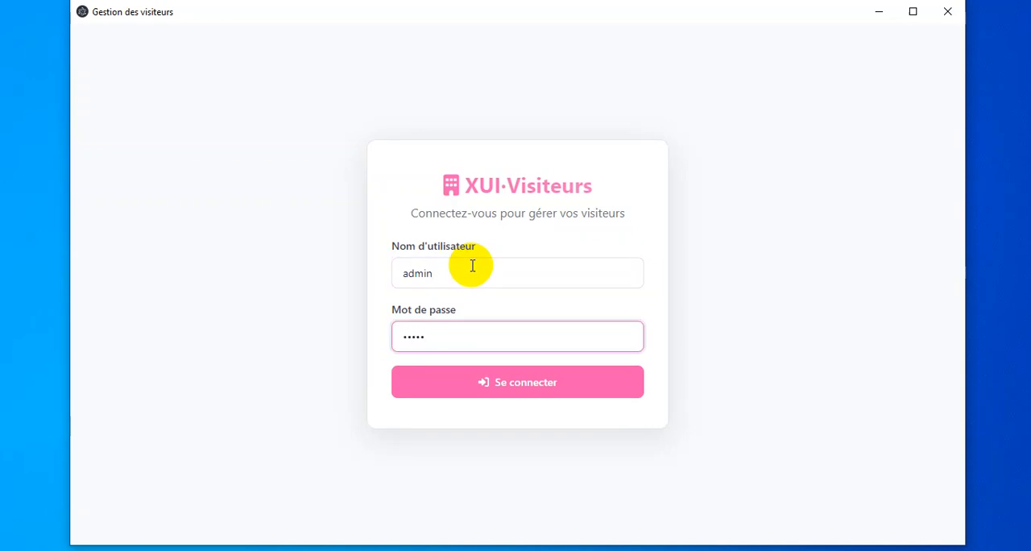
left_click(520, 380)
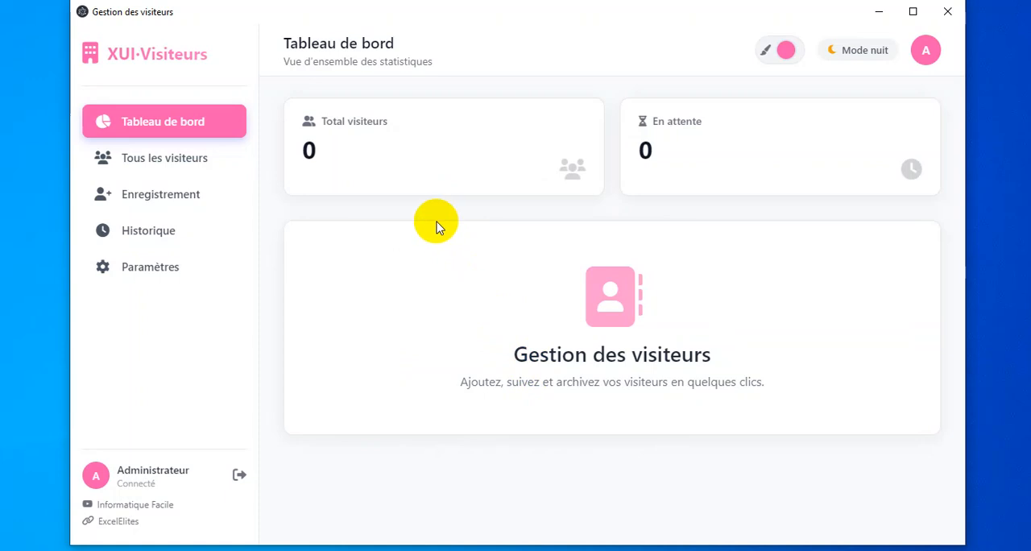
Start a new visitor record from the list of all visitors and enter the visitor's full name.
left_click(196, 169)
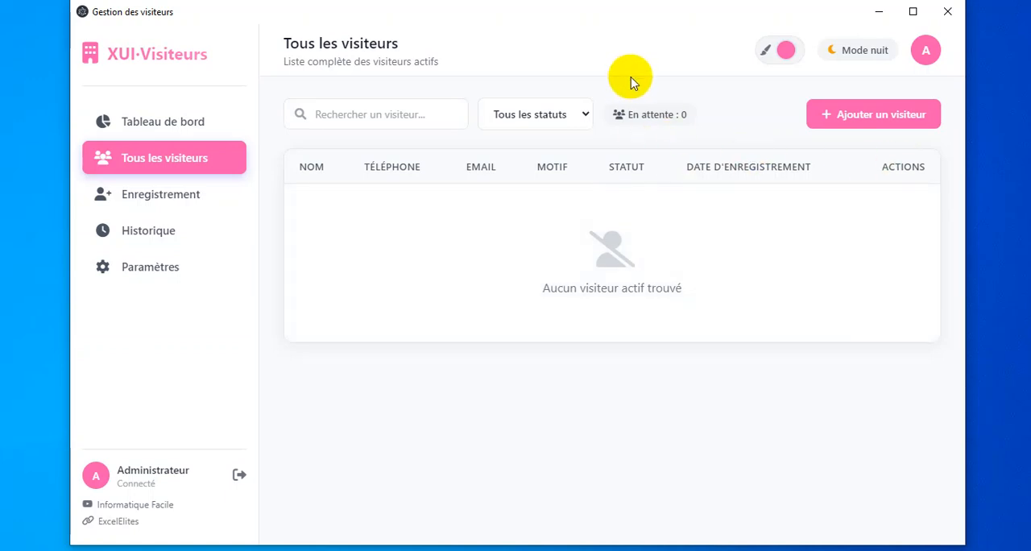
left_click(455, 112)
left_click(887, 113)
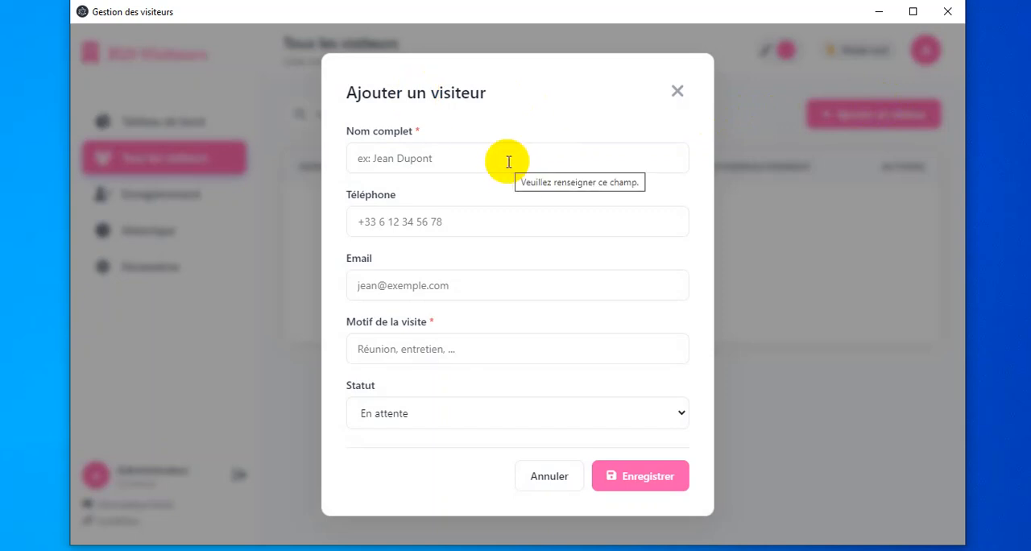
left_click(480, 161)
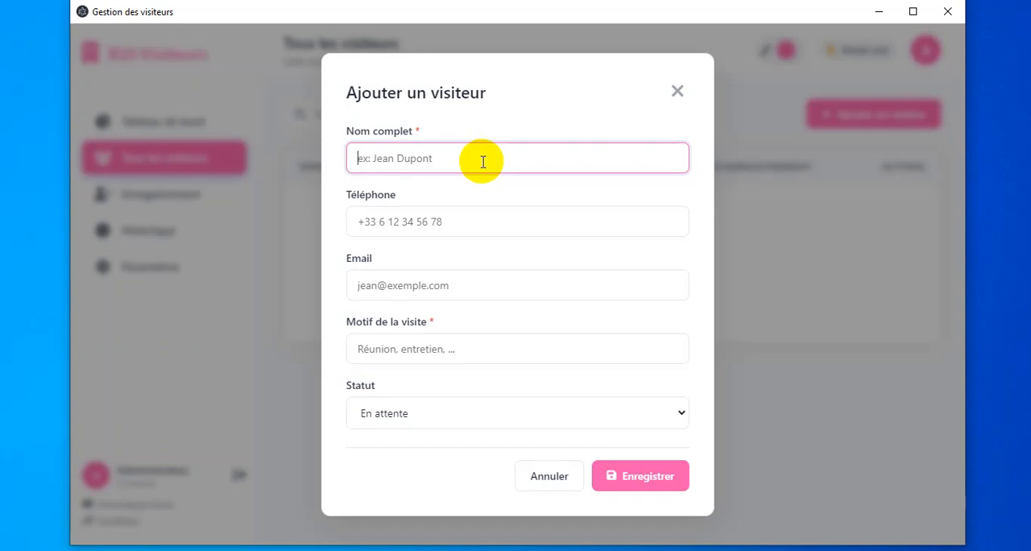
type("Jean dupont")
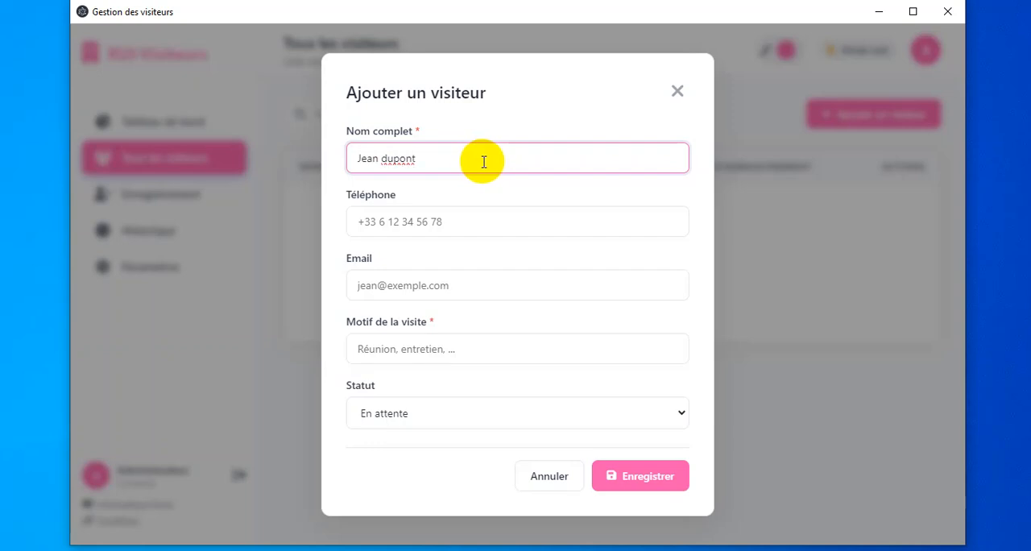
Fill in the new visitor's phone number and e-mail address.
left_click(454, 226)
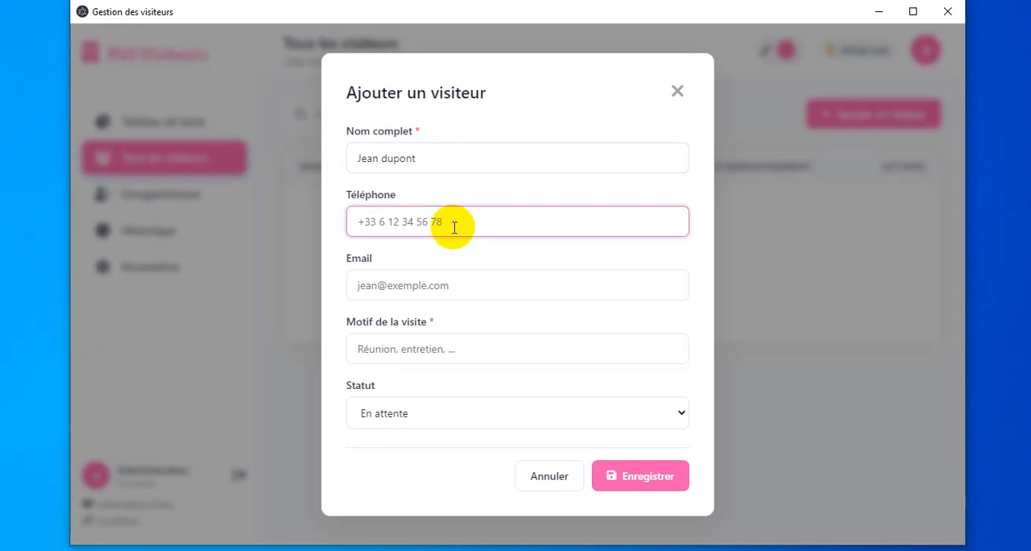
left_click(467, 288)
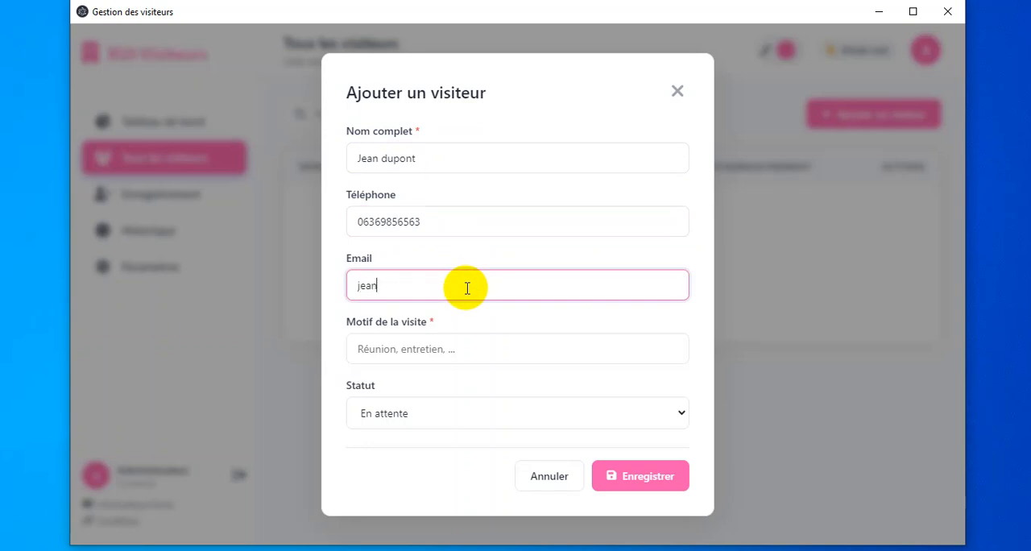
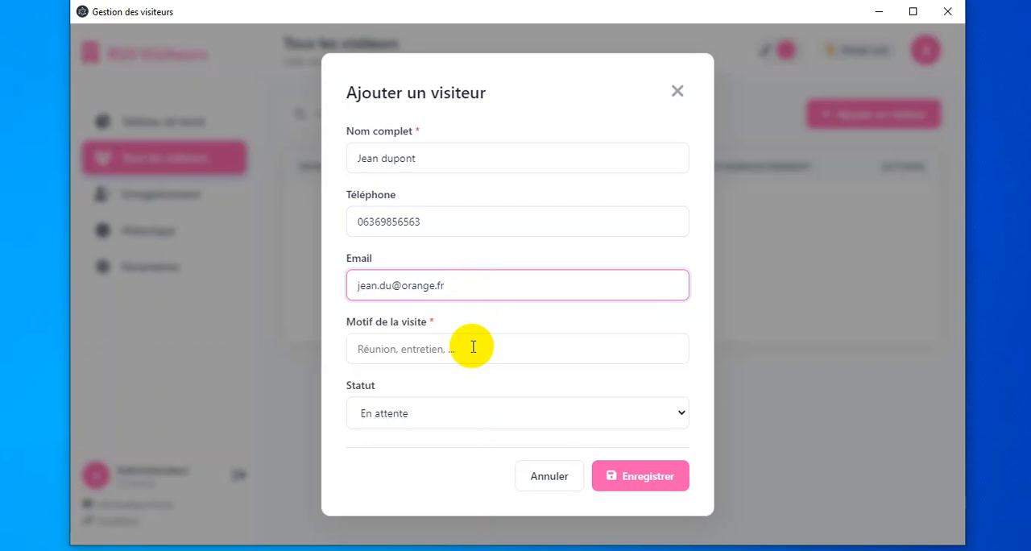
Set the visit reason to "Réunion commerciale" and the status to En attente, then save the visitor.
left_click(443, 348)
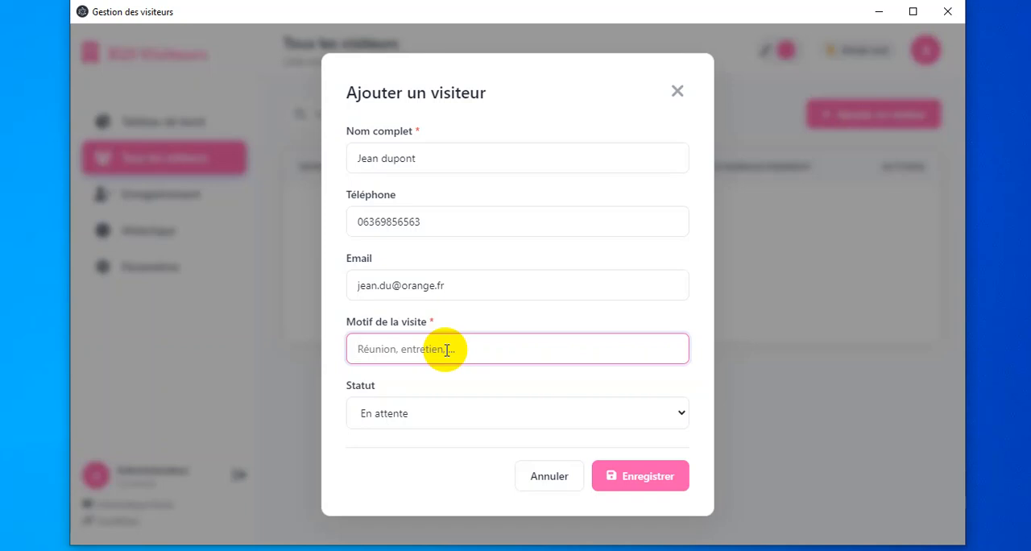
type("Réunion commerciale")
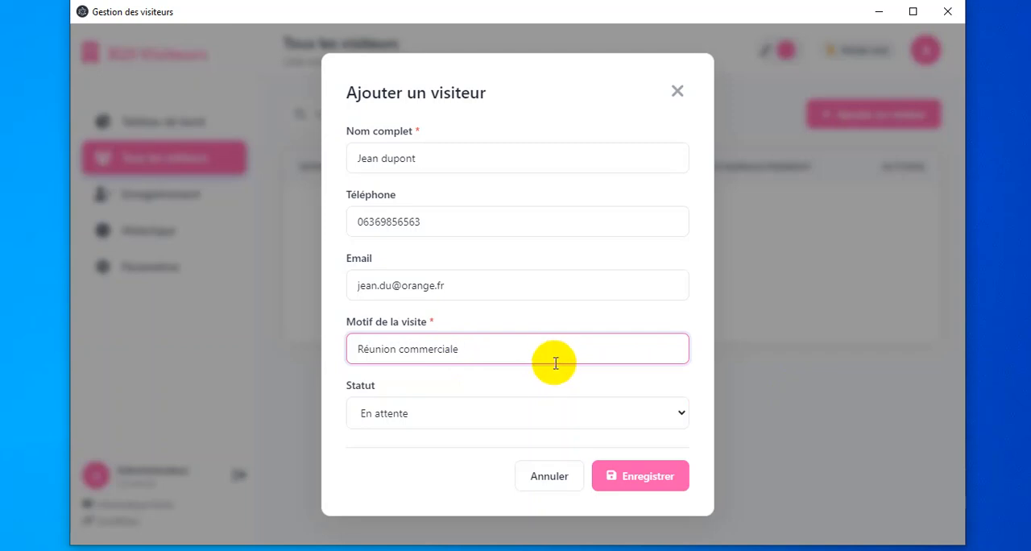
left_click(516, 411)
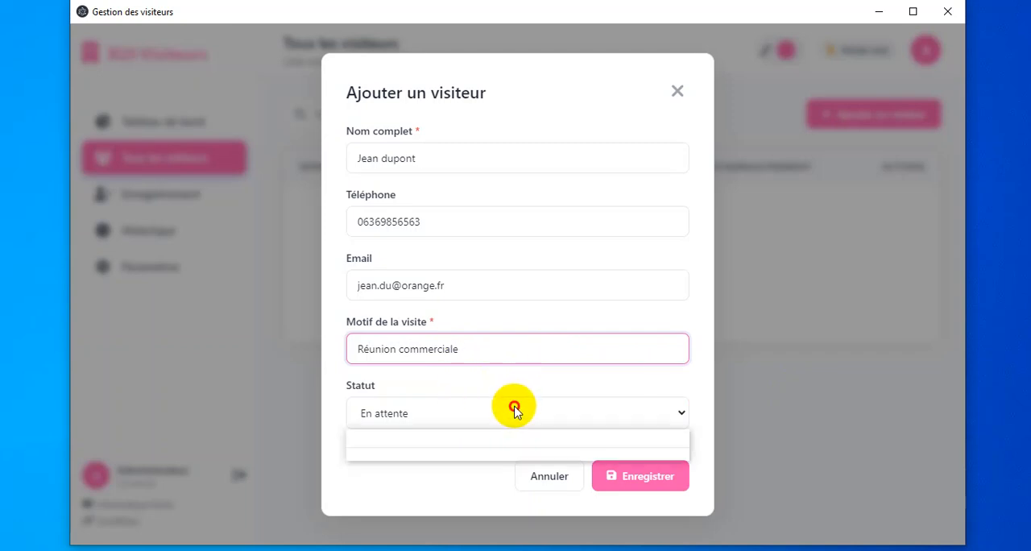
left_click(415, 443)
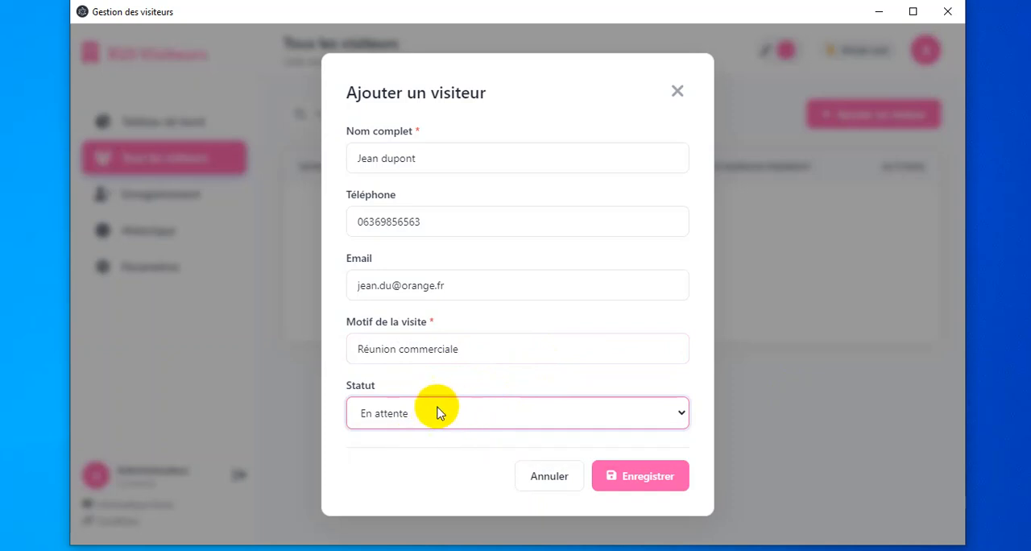
left_click(666, 476)
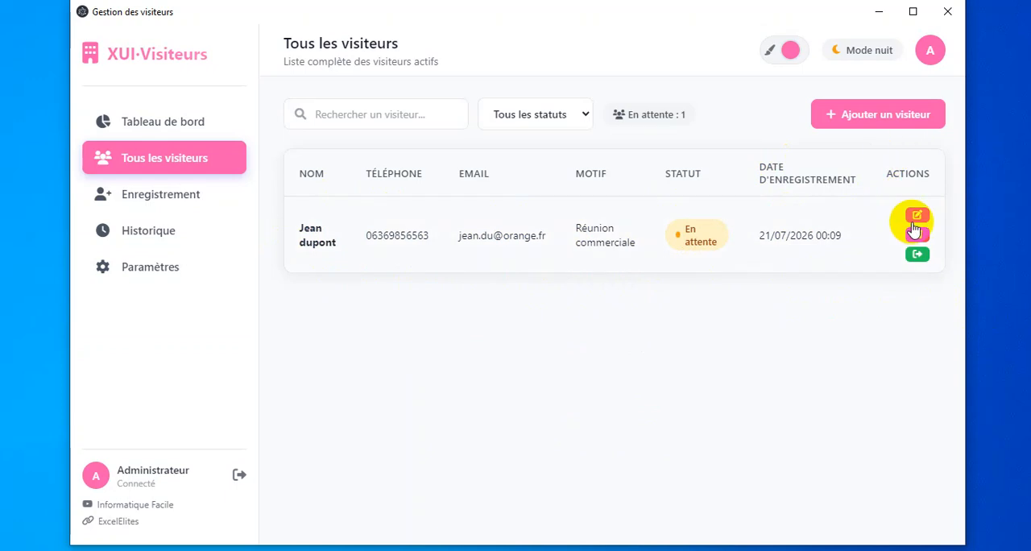
Narrow the application window to about half its width and view the visitor history in it.
left_click_drag(967, 260, 947, 272)
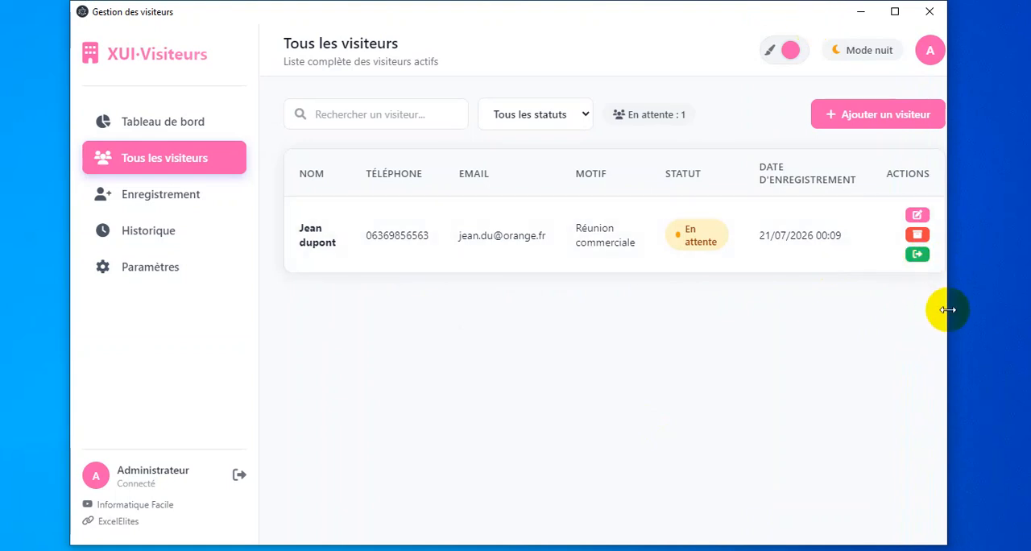
left_click_drag(946, 311, 763, 313)
left_click(203, 223)
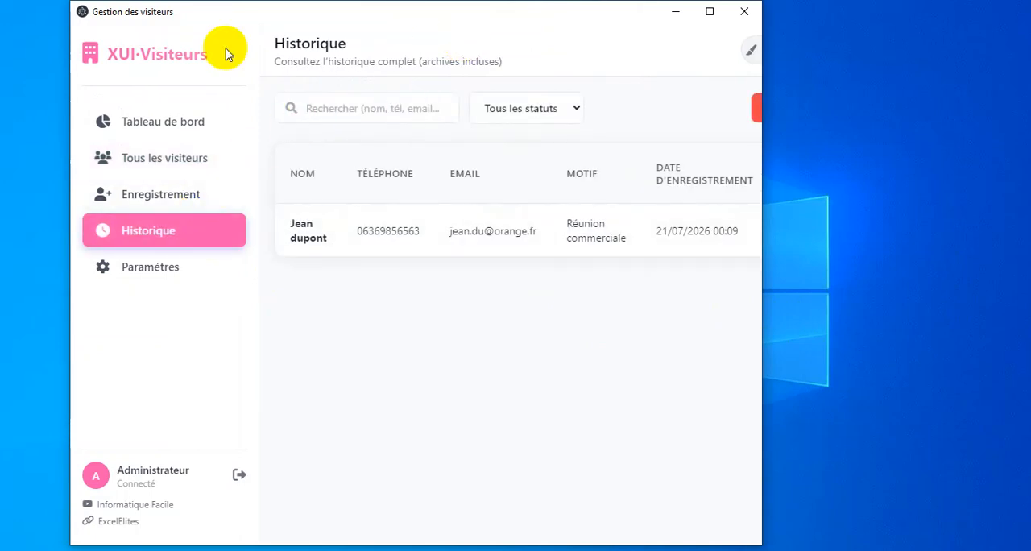
left_click_drag(764, 310, 538, 315)
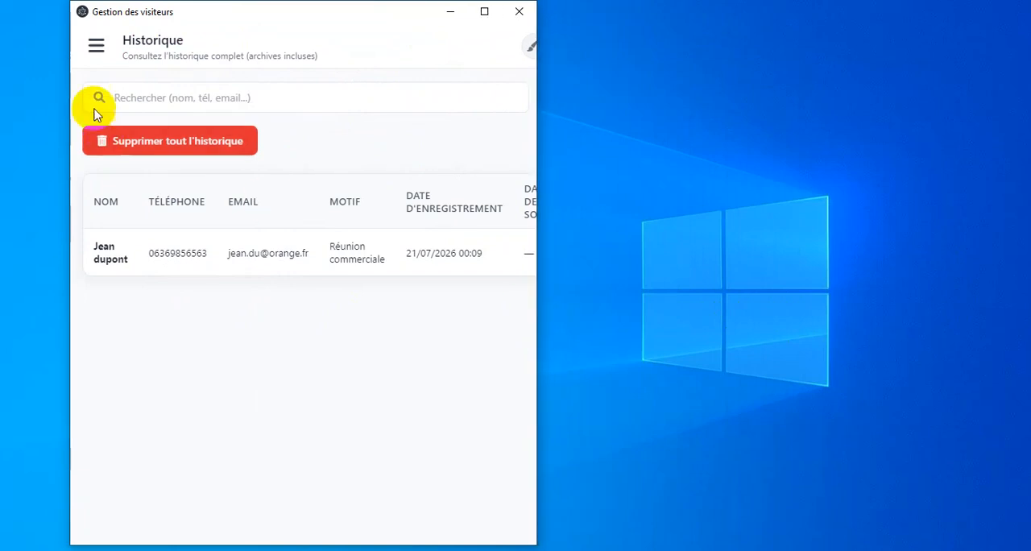
Show and hide the collapsed navigation menu twice, then widen the window until the whole history table fits.
left_click(93, 47)
left_click(353, 51)
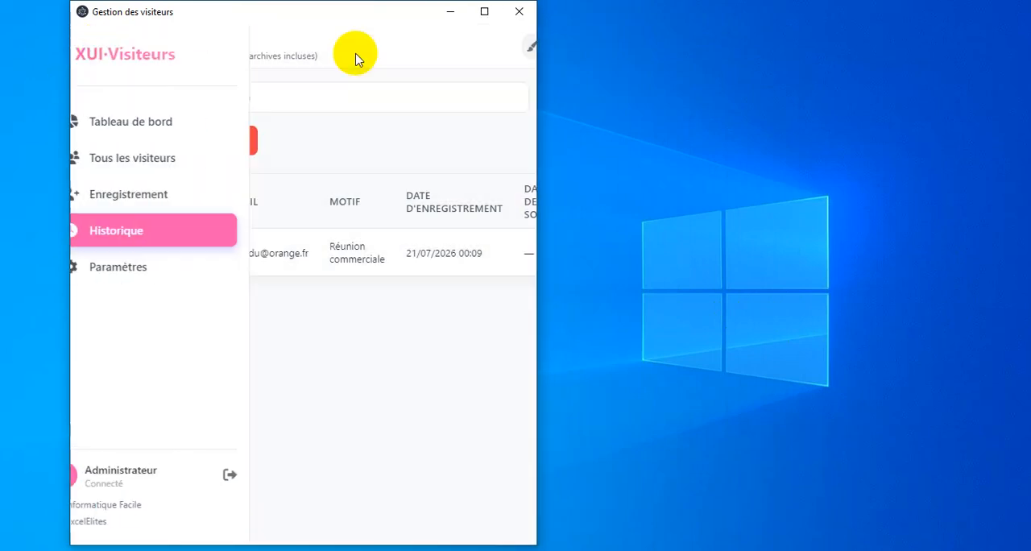
left_click(92, 47)
left_click(375, 51)
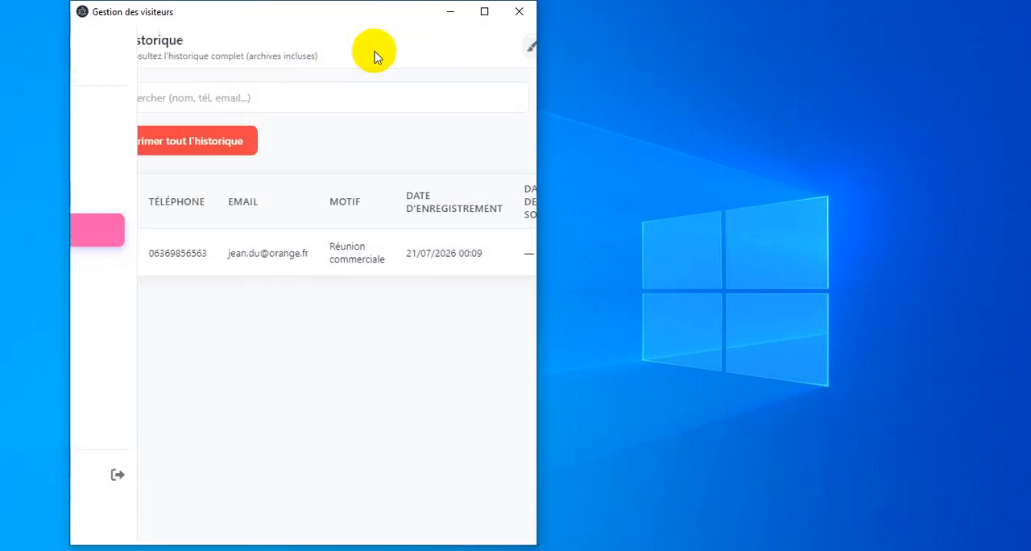
left_click_drag(537, 170, 1001, 190)
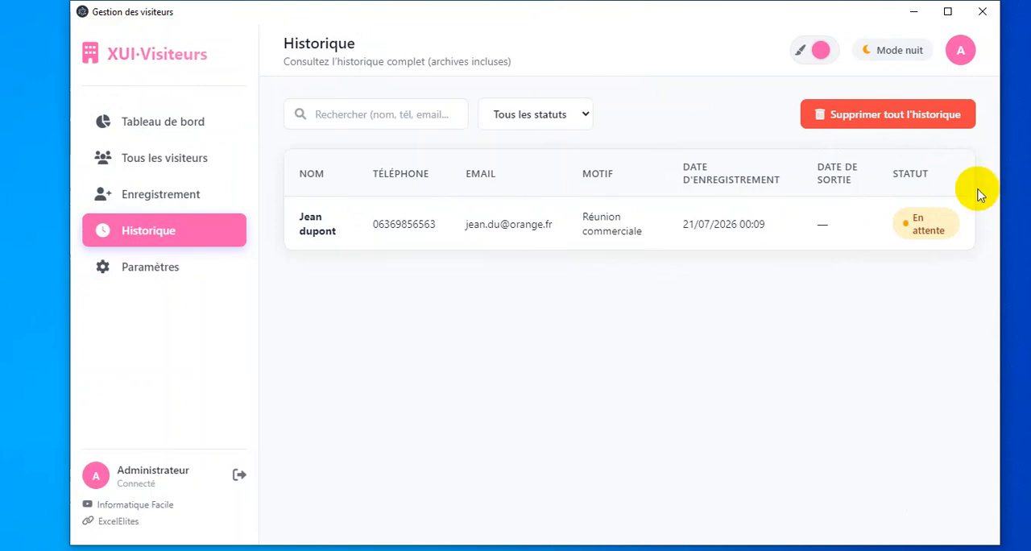
Start a second visitor record from the list of all visitors and enter that visitor's full name.
left_click(220, 156)
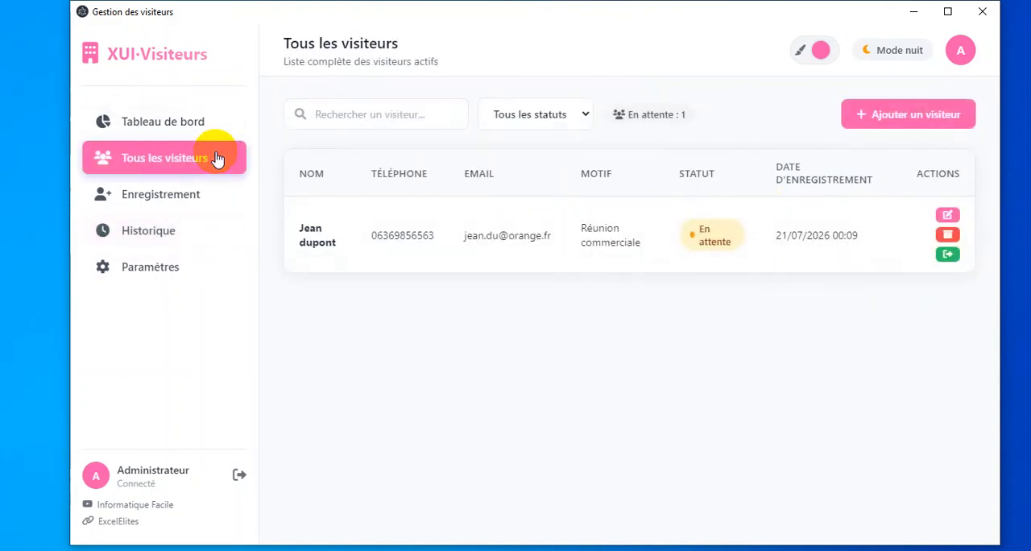
left_click(911, 120)
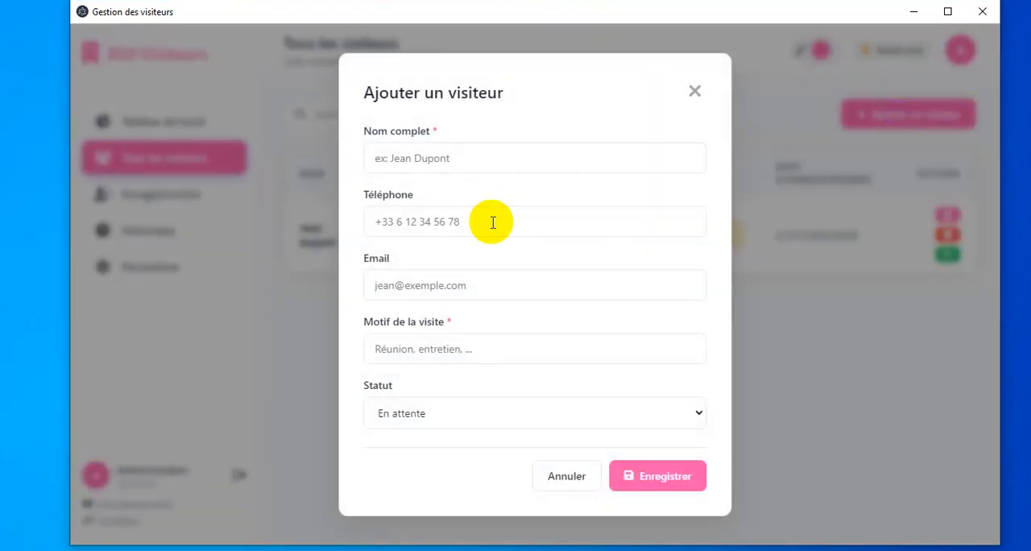
left_click(482, 159)
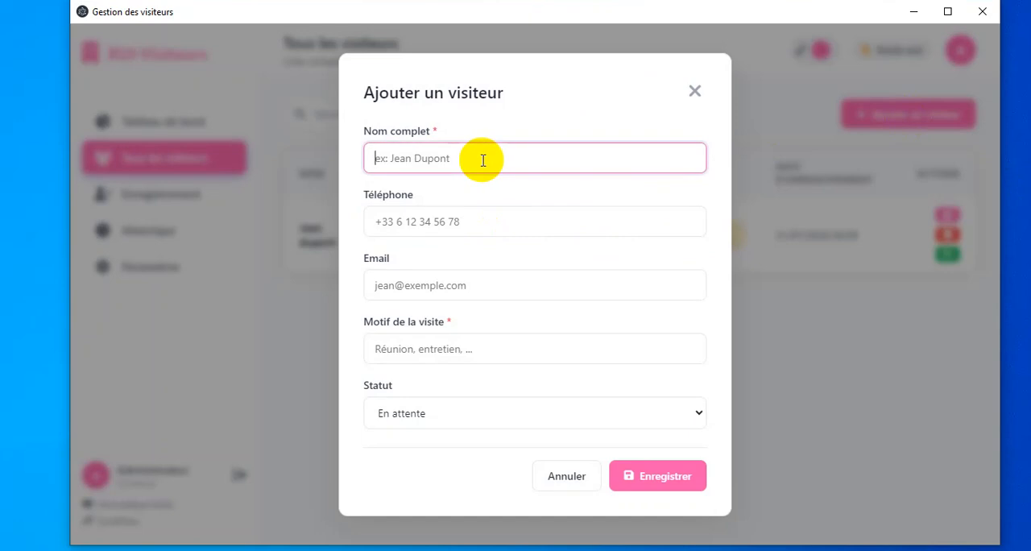
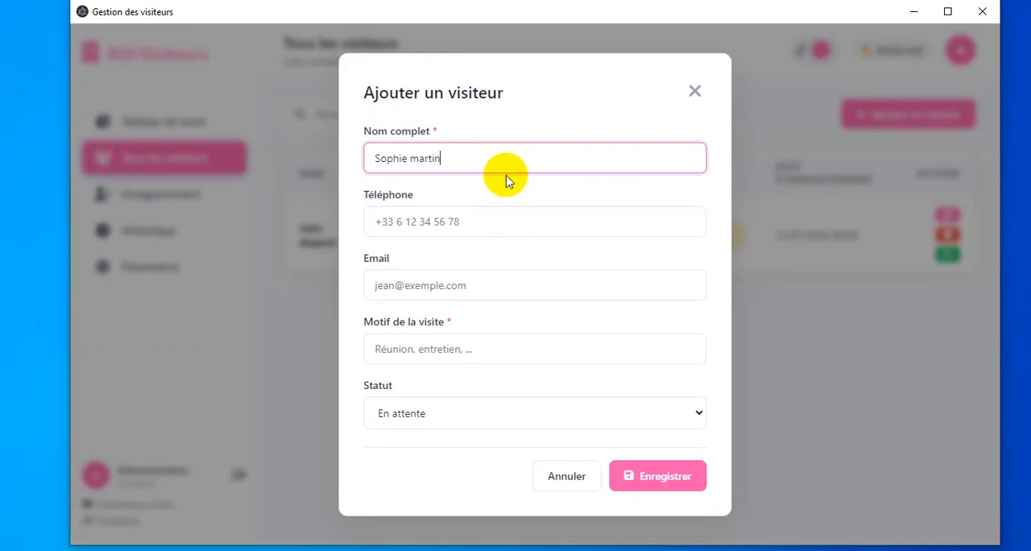
Fill in the second visitor's phone number and e-mail address.
left_click(474, 224)
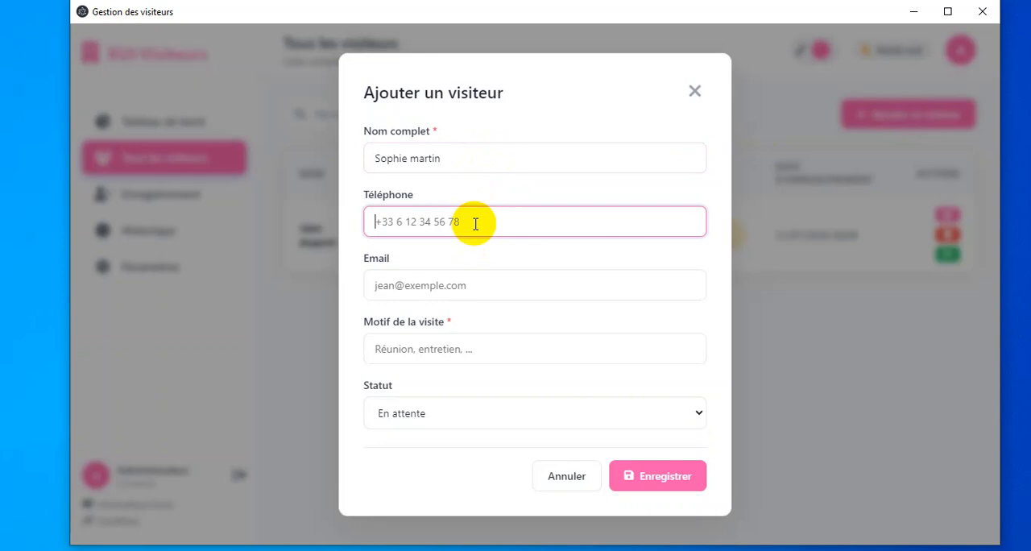
type("0636363636")
left_click(489, 286)
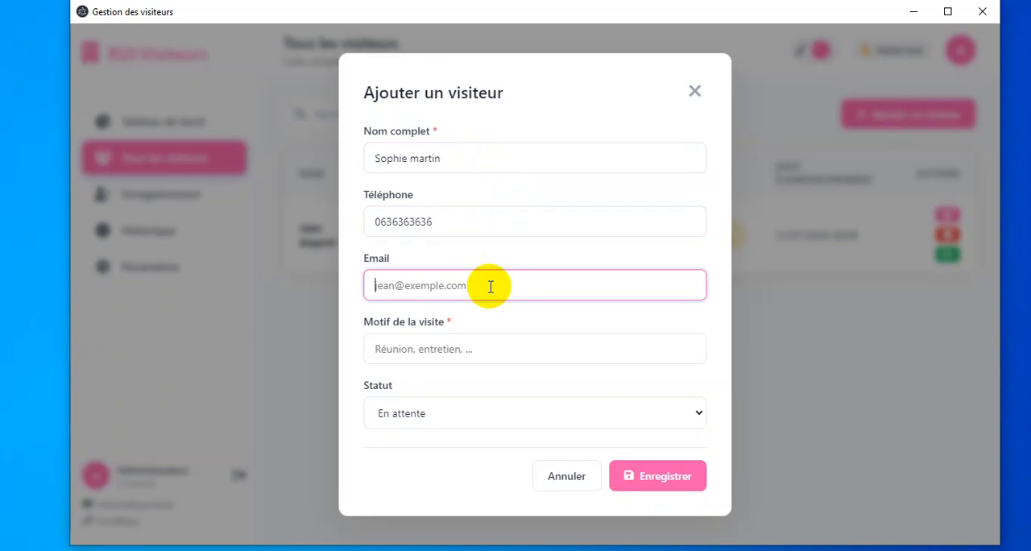
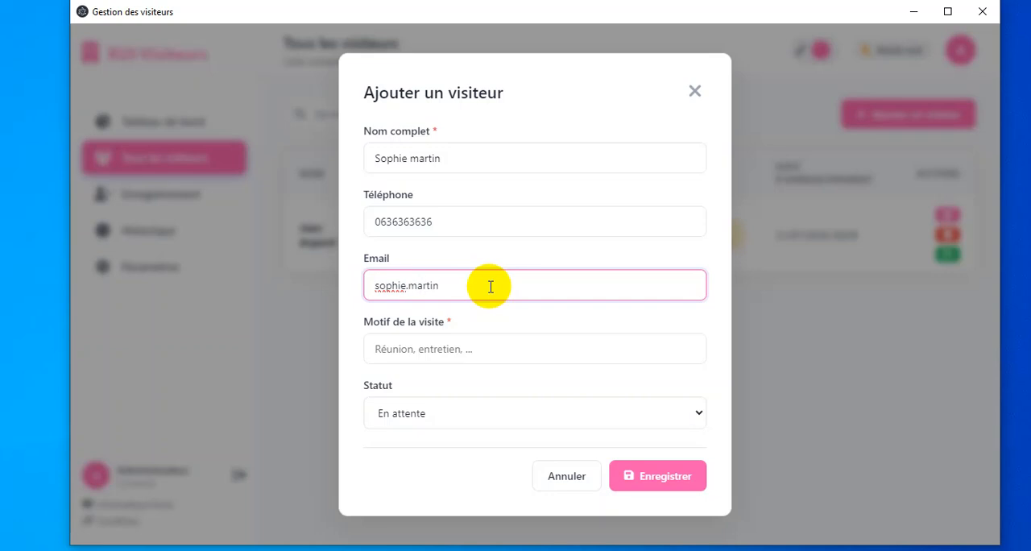
Enter "Entretion de recrutement" as the second visitor's reason, keep the status En attente, and save the record.
left_click(472, 351)
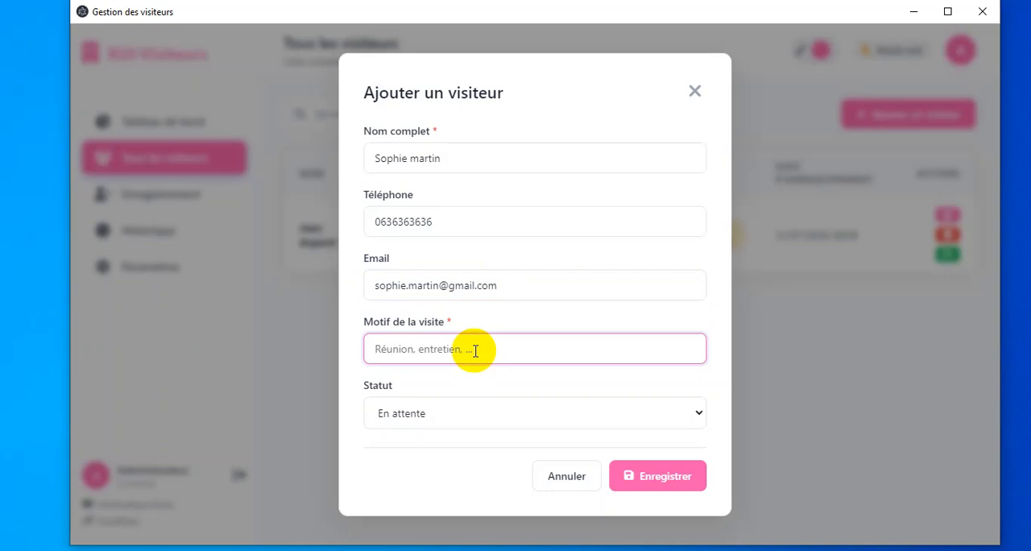
type("Entretion de recrutement")
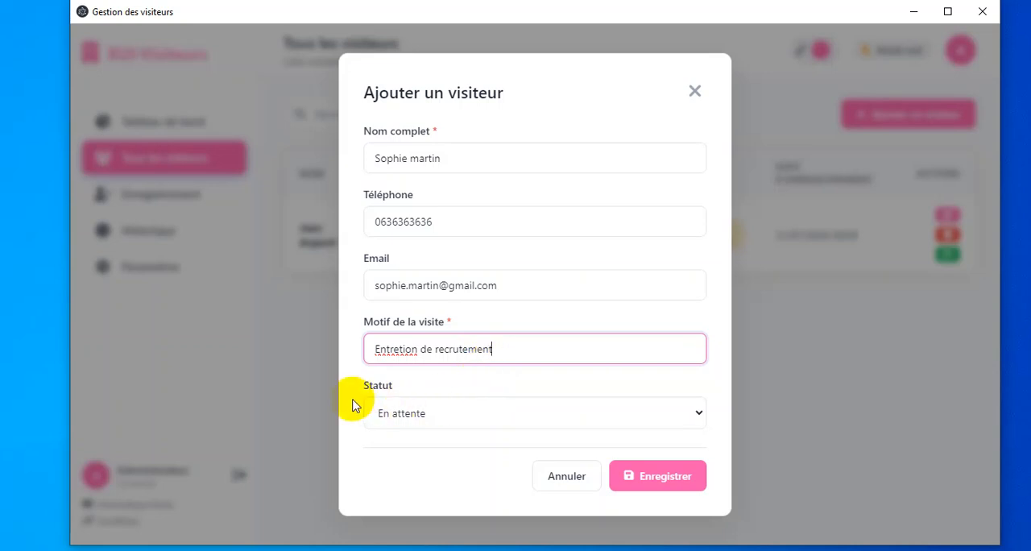
left_click(426, 415)
left_click(427, 415)
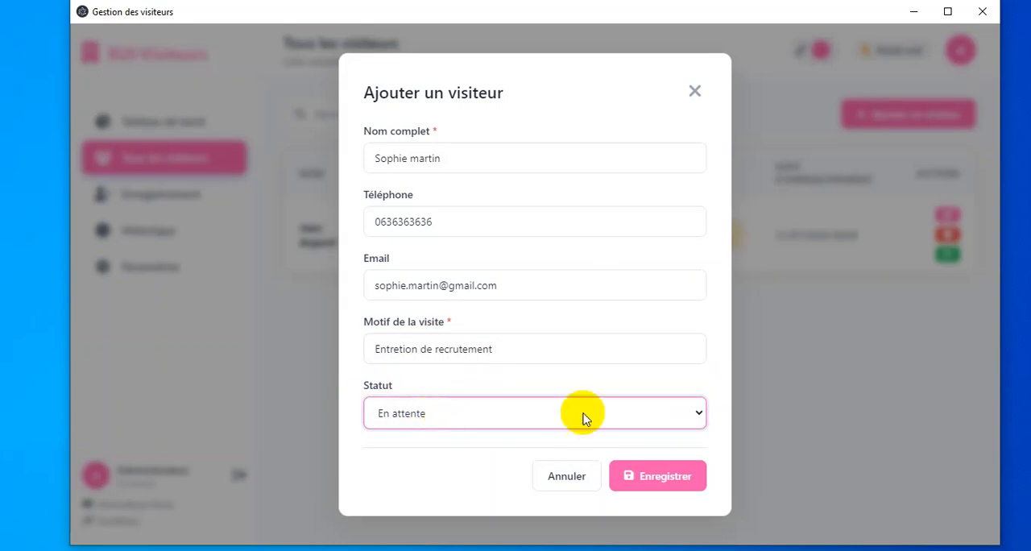
left_click(667, 484)
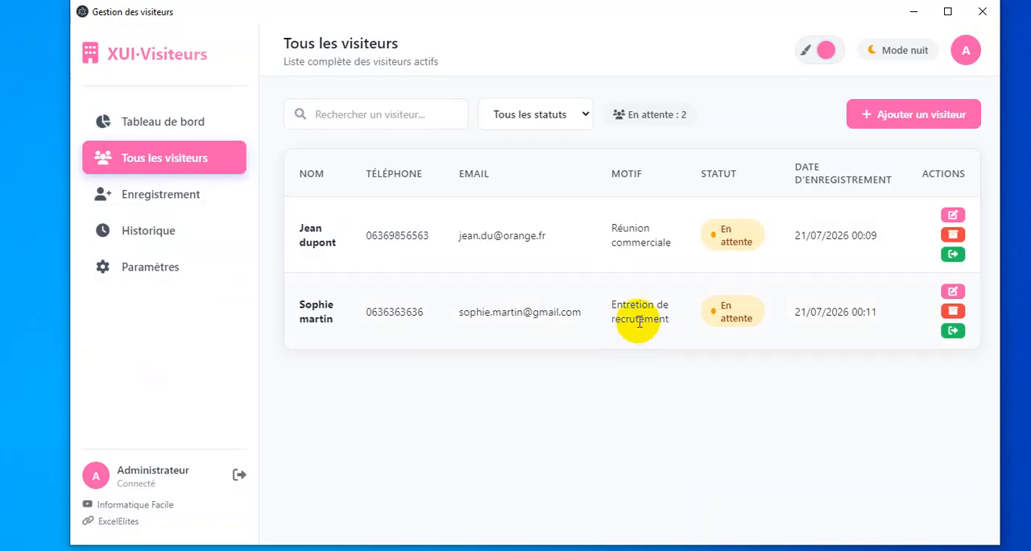
View the first visitor's details in the edit form and close it without saving.
left_click(950, 215)
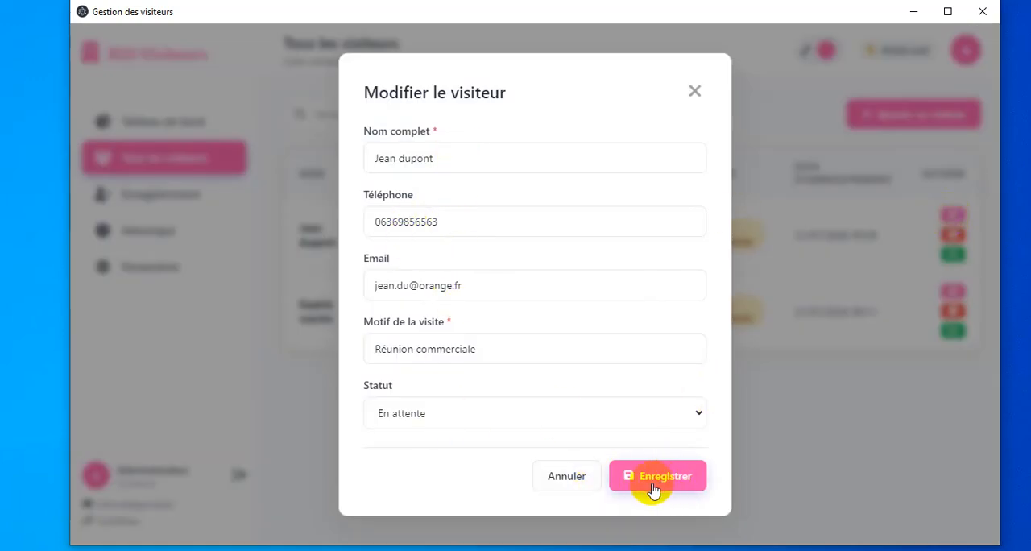
left_click(570, 478)
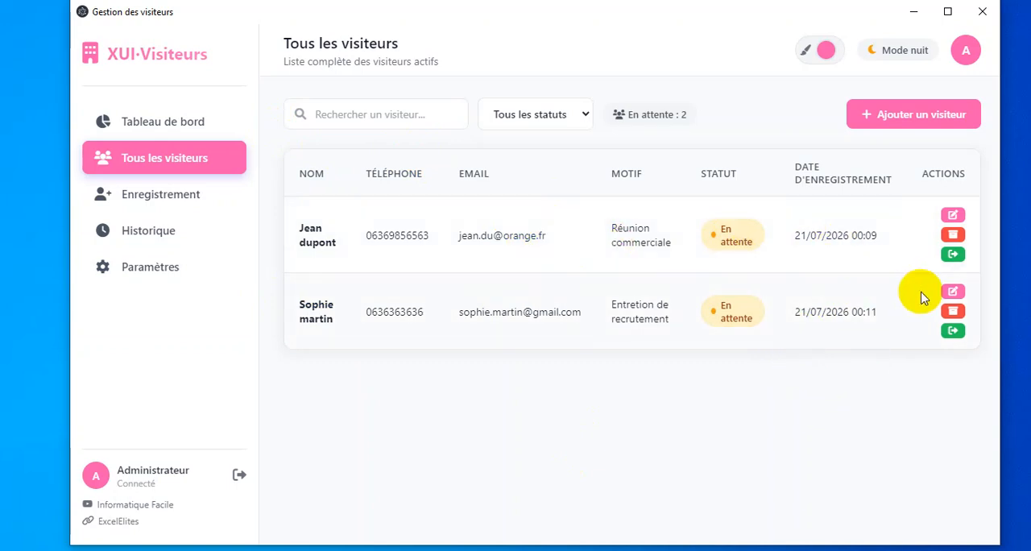
Mark the first visitor as Sorti and archive the record, and open the visitor history.
left_click(953, 256)
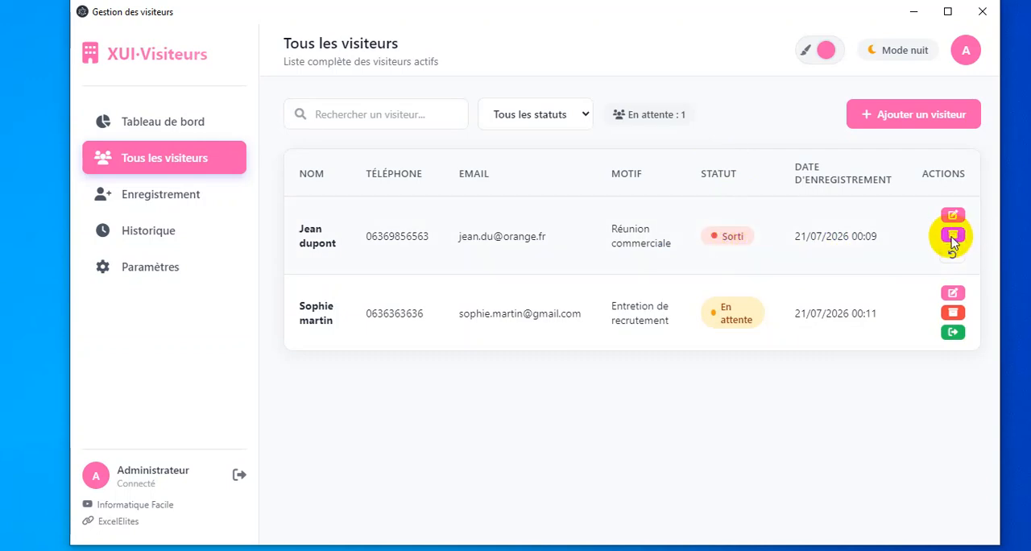
left_click(953, 236)
left_click(583, 276)
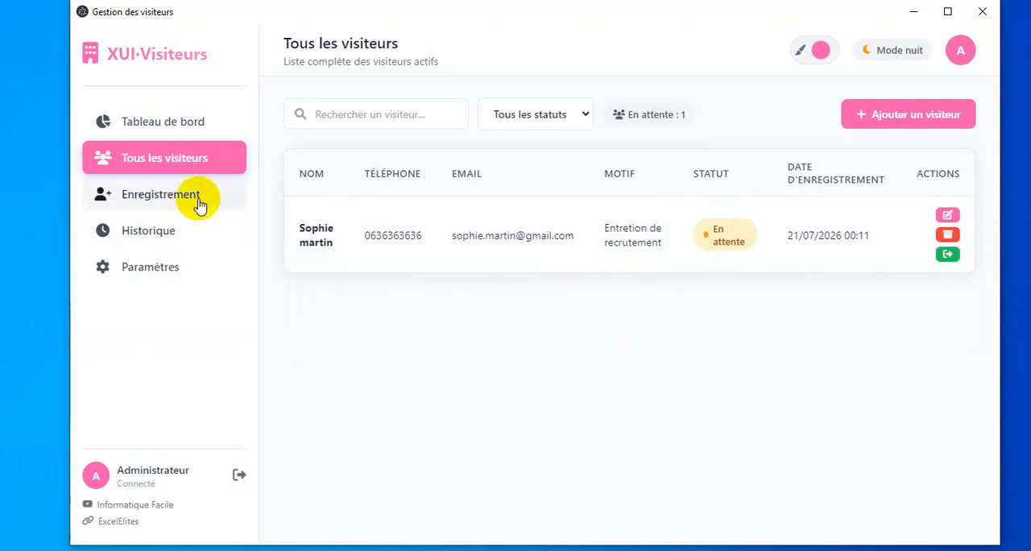
left_click(195, 236)
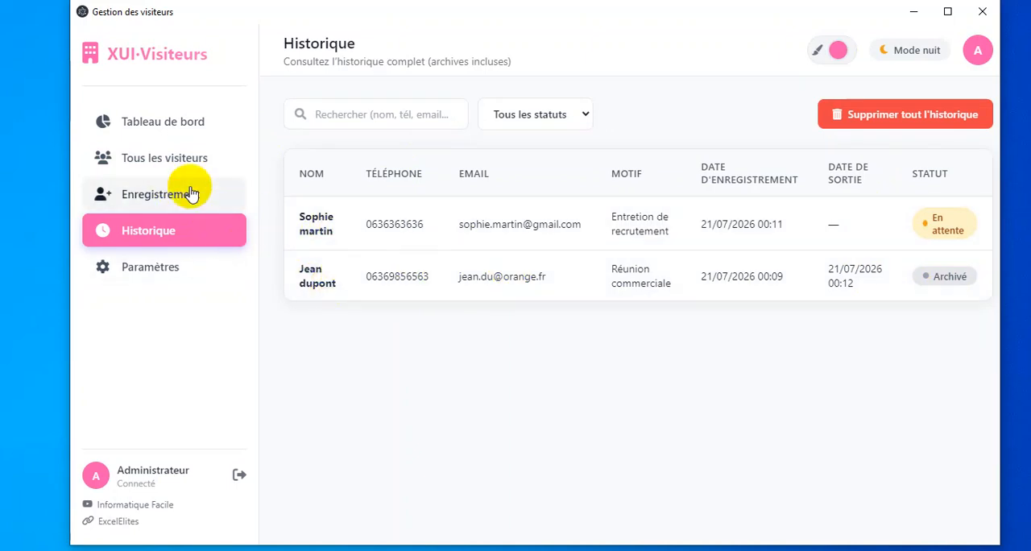
Mark the remaining visitor in the list of all visitors as Sorti and archive the record.
left_click(192, 157)
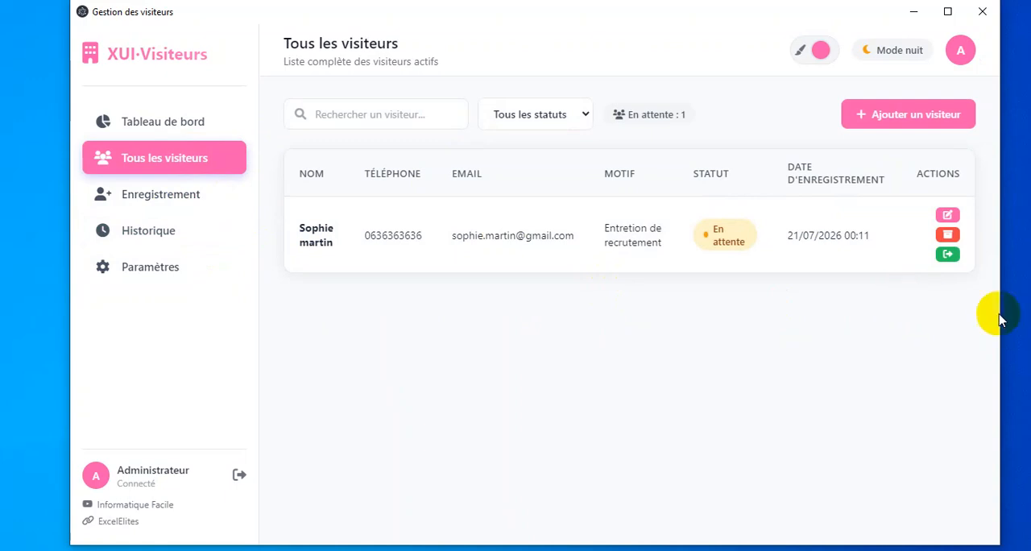
left_click(947, 255)
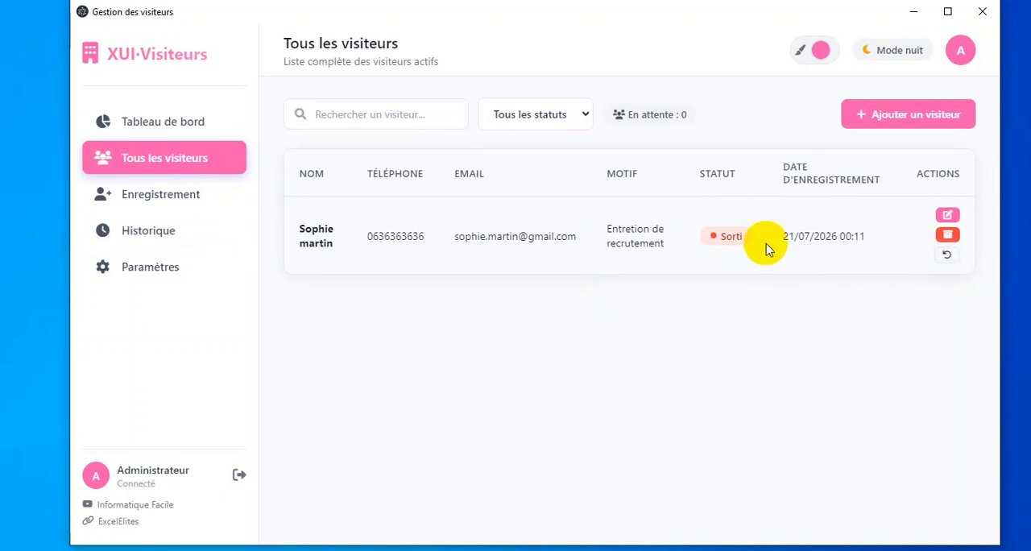
left_click(947, 236)
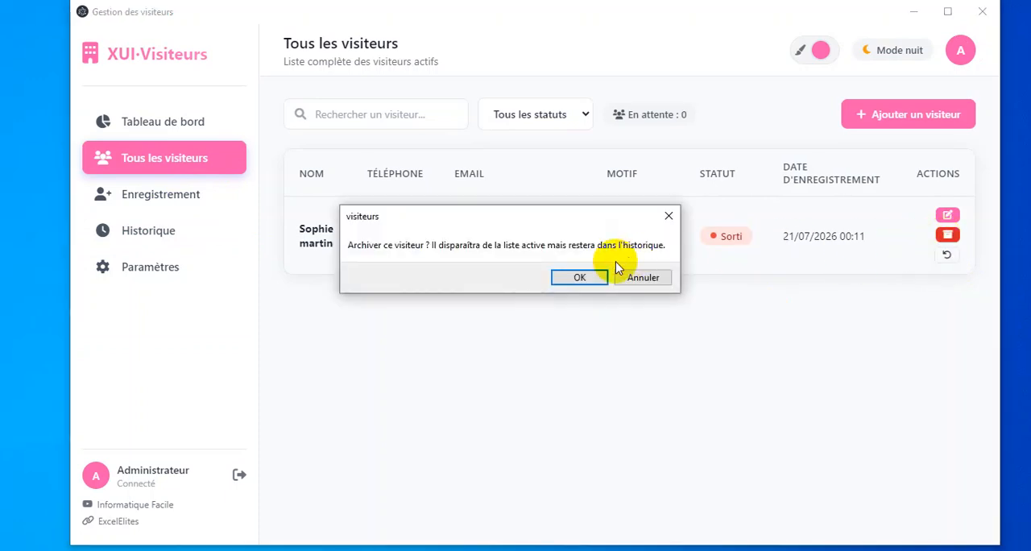
left_click(587, 277)
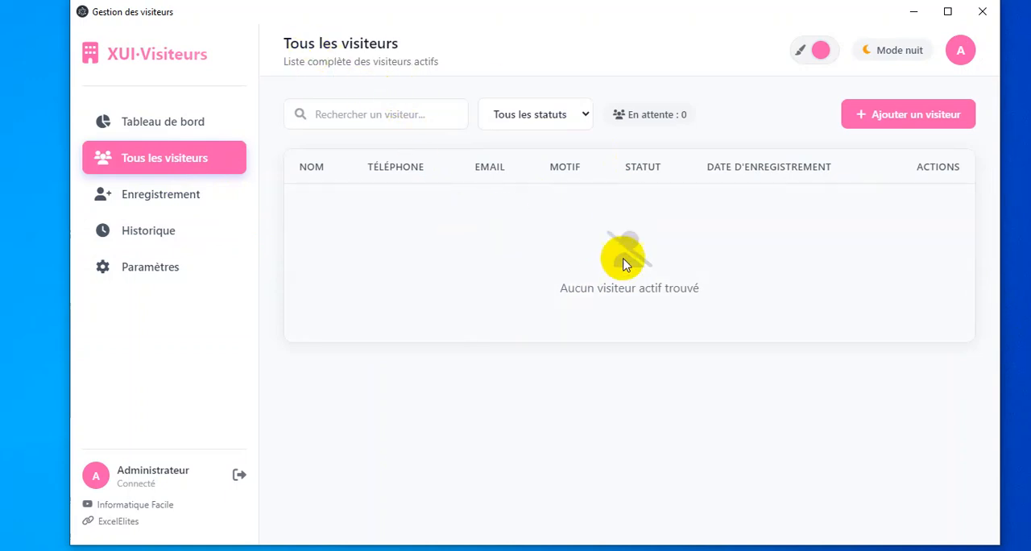
Search the visitor history for "so" and clear the search, and view the available status filter options.
left_click(186, 241)
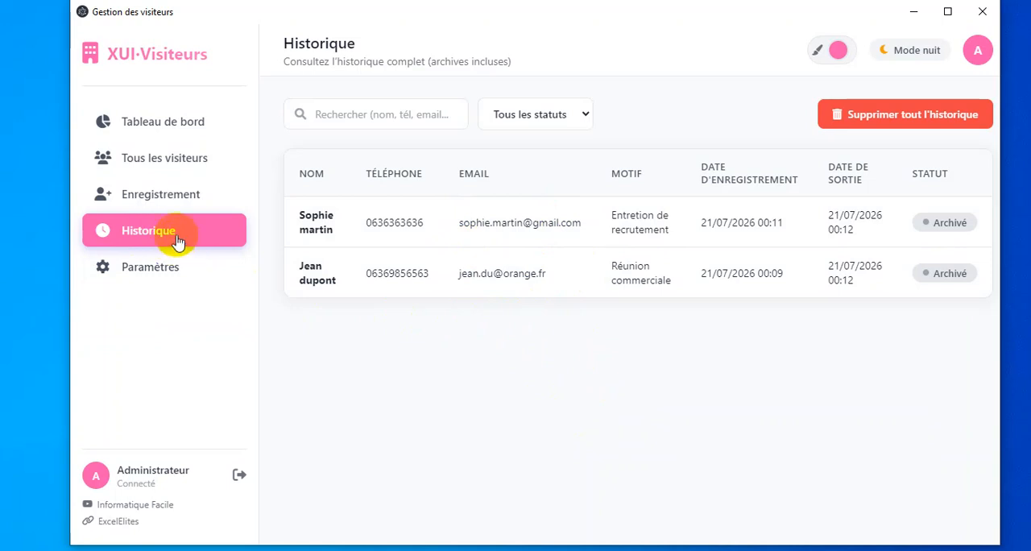
left_click(377, 115)
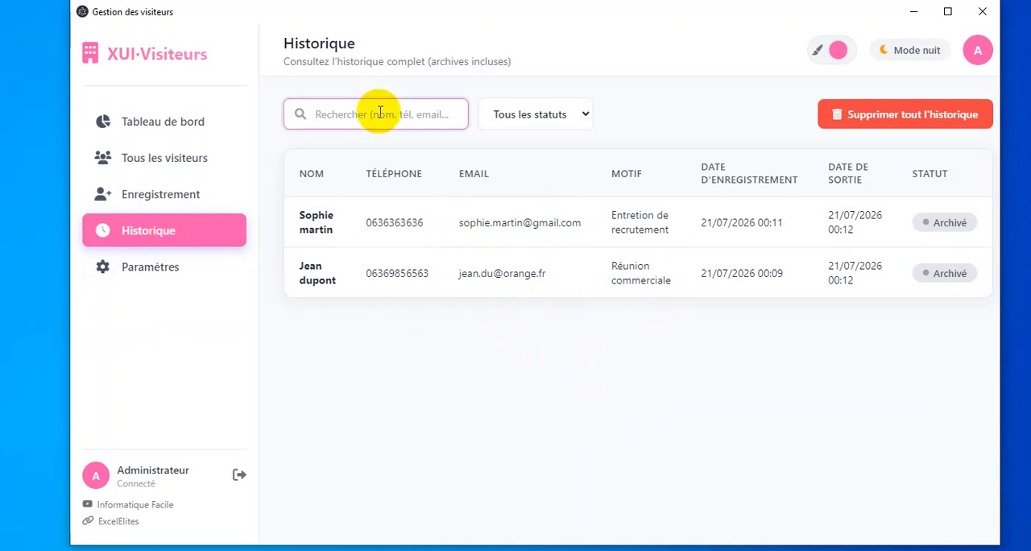
left_click(479, 352)
left_click(398, 123)
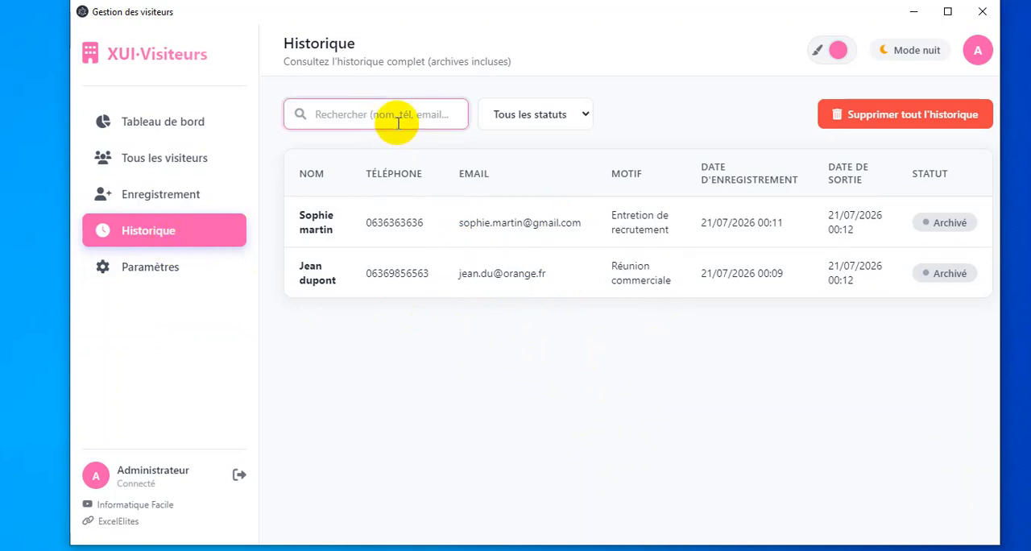
left_click(718, 549)
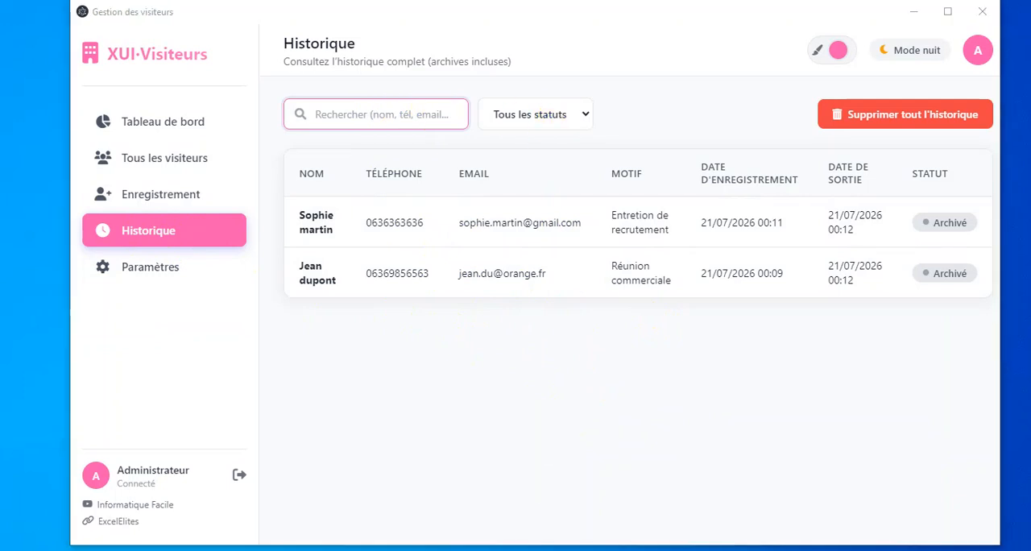
left_click(384, 119)
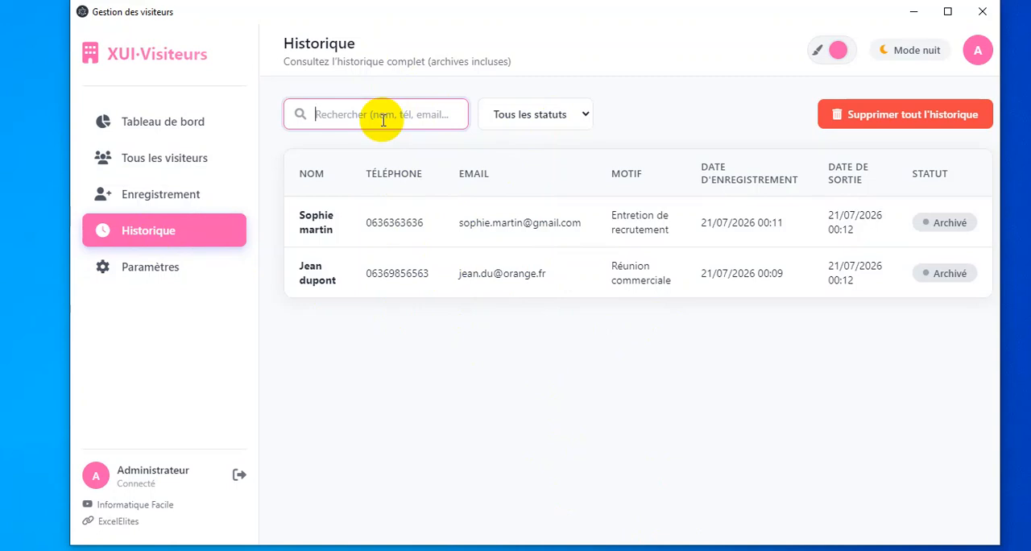
type("s")
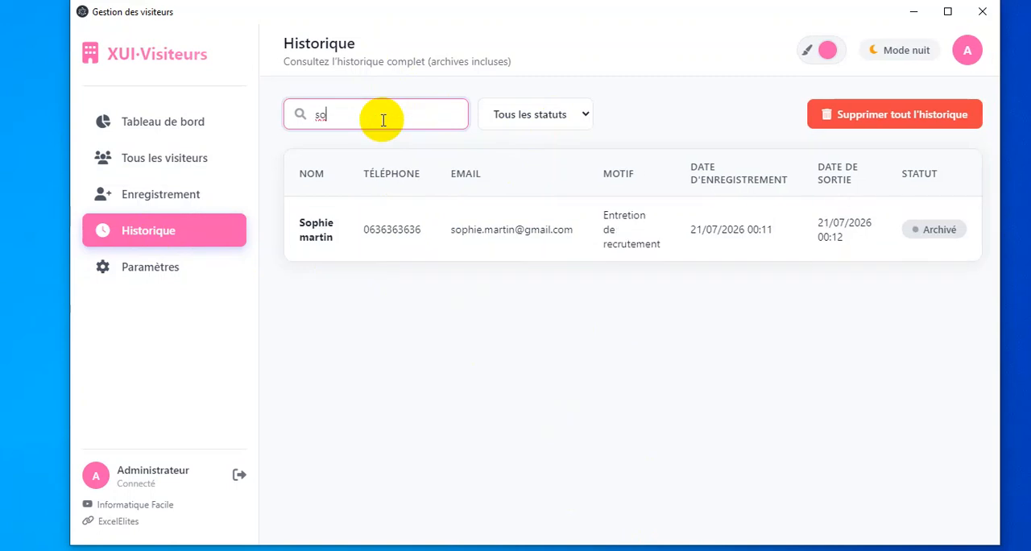
type("o")
key("BackSpace")
key("BackSpace")
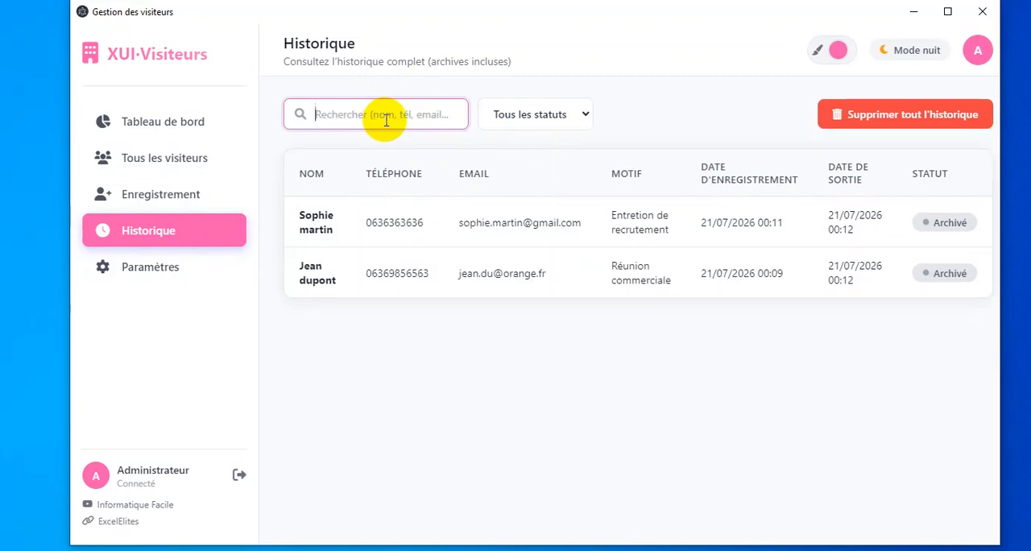
left_click(575, 115)
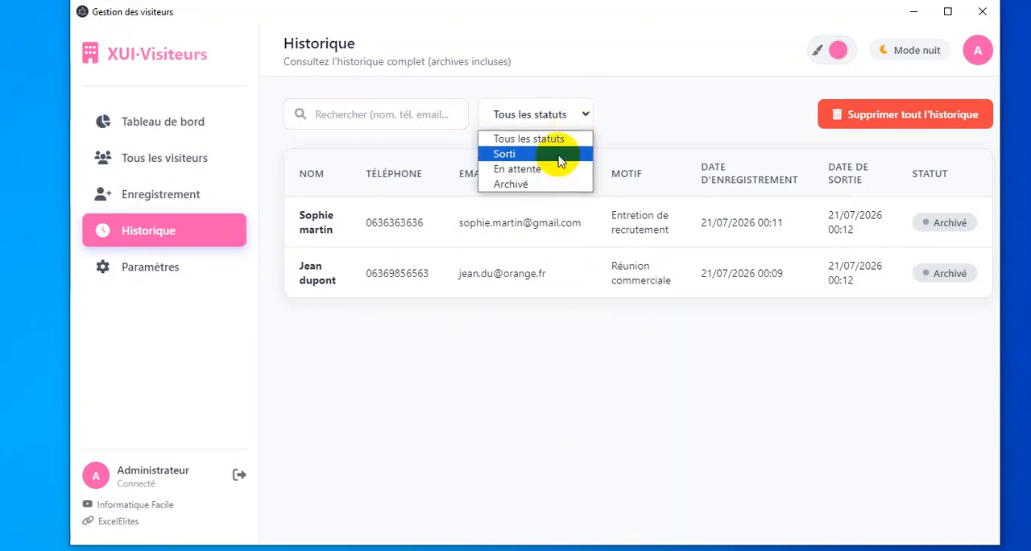
left_click(657, 112)
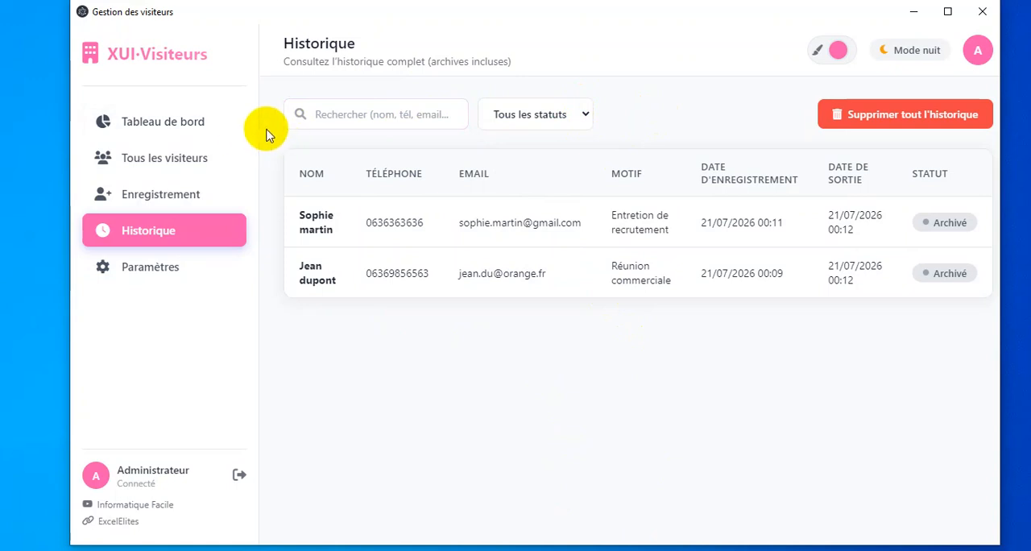
Look through the registration form, the list of all visitors and the dashboard, and return to the history.
left_click(183, 198)
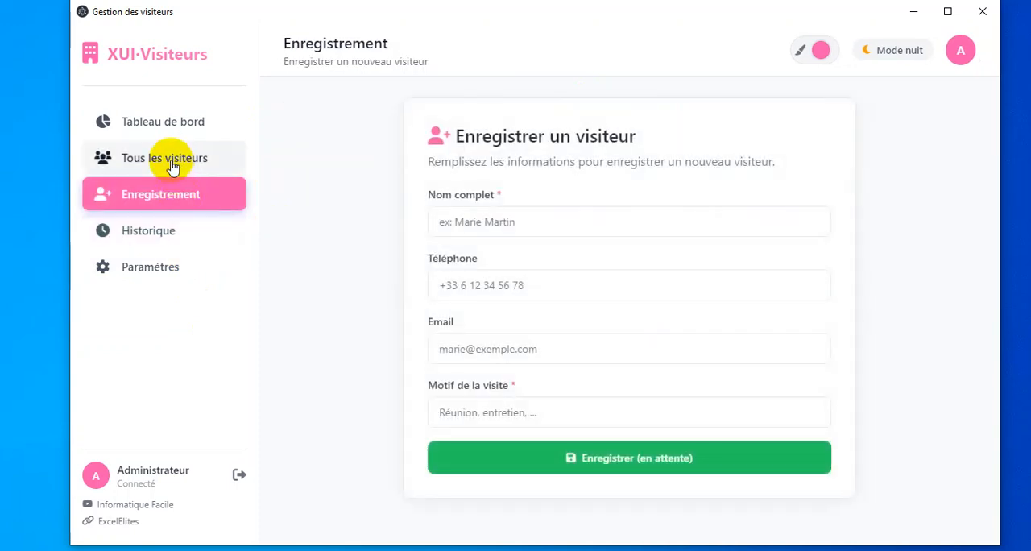
left_click(170, 166)
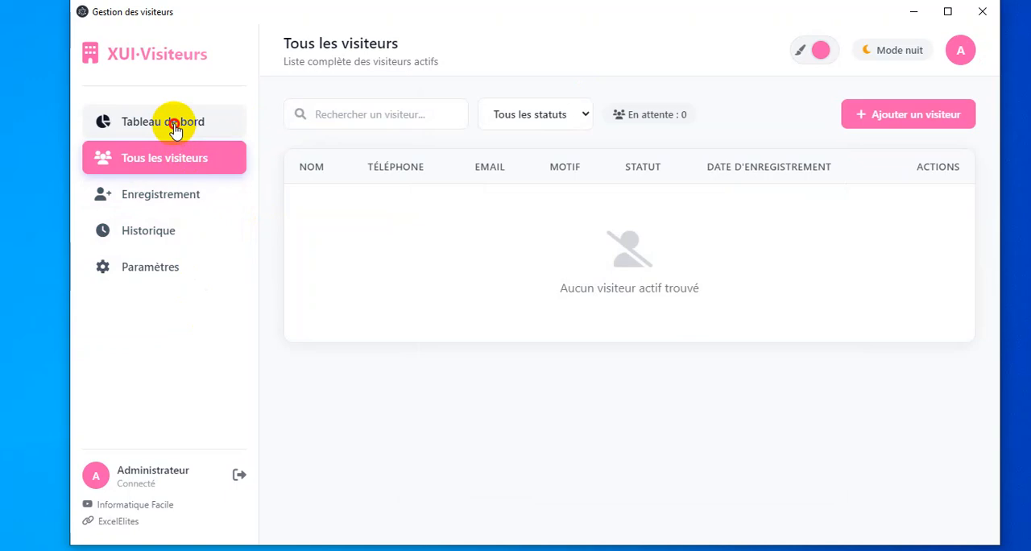
left_click(174, 129)
left_click(175, 228)
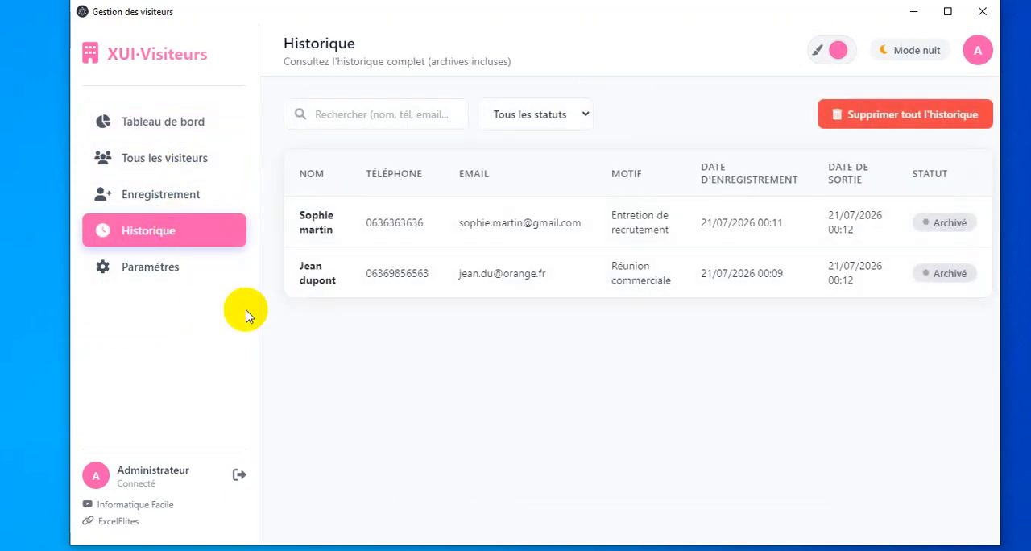
Set the application's accent colour to purple.
left_click(838, 49)
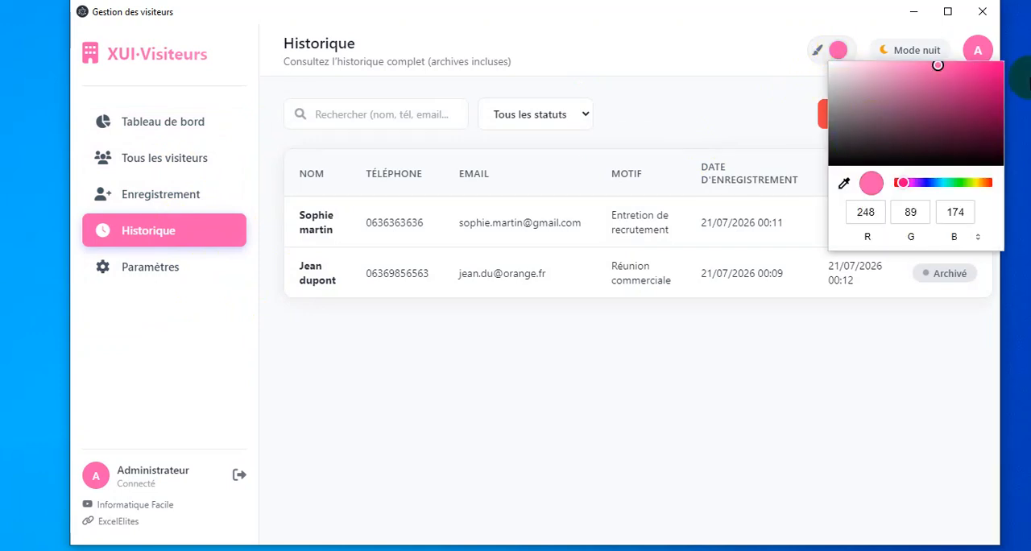
left_click(924, 185)
left_click_drag(925, 185, 930, 186)
left_click(696, 431)
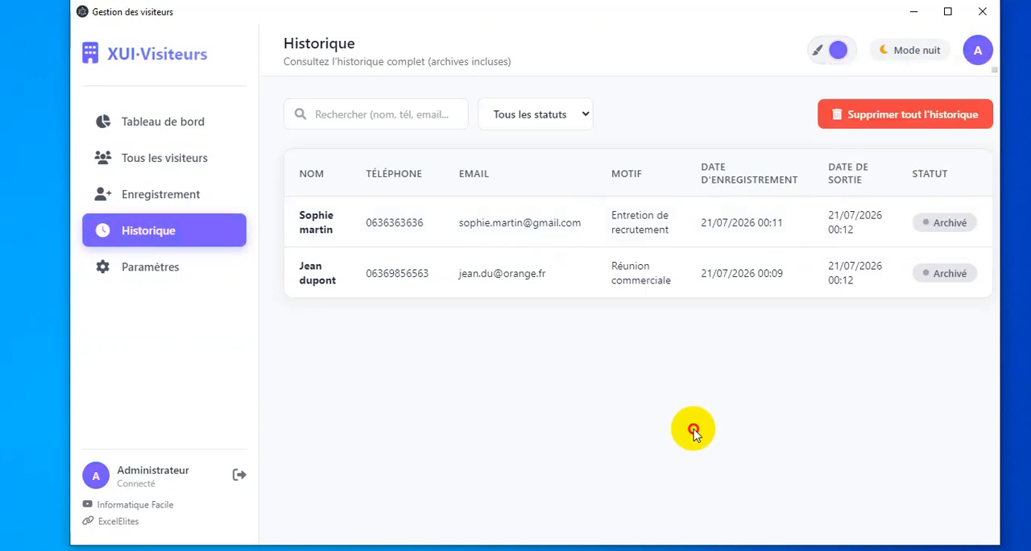
Try out the night mode twice and return to the day mode.
left_click(911, 54)
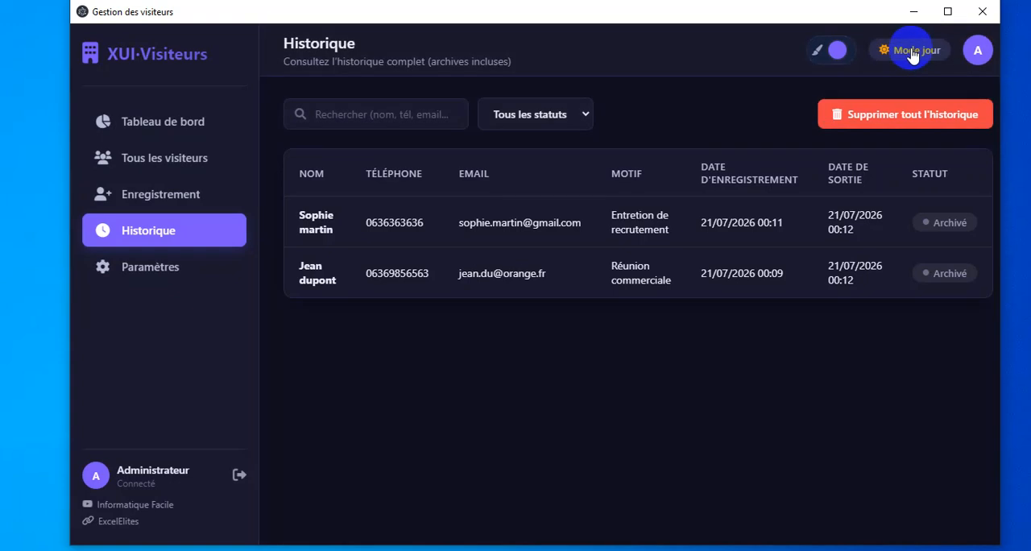
left_click(912, 50)
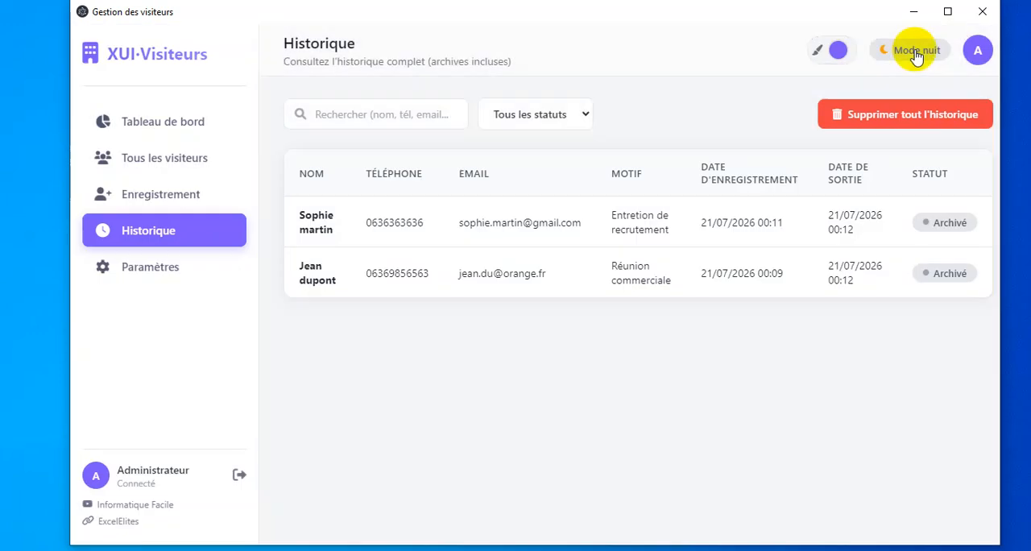
left_click(914, 51)
left_click(916, 53)
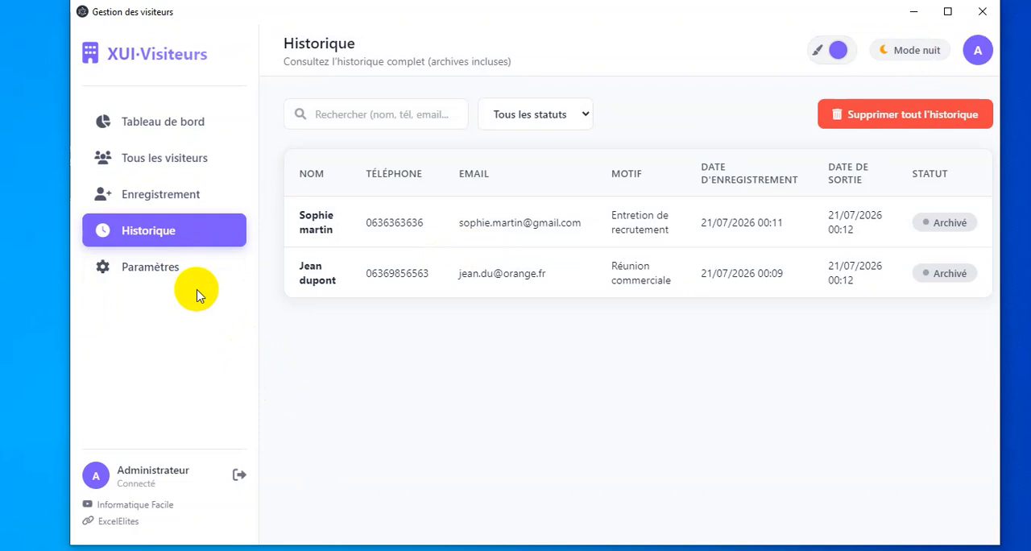
Open the application settings and try the Informatique Facile link.
left_click(185, 270)
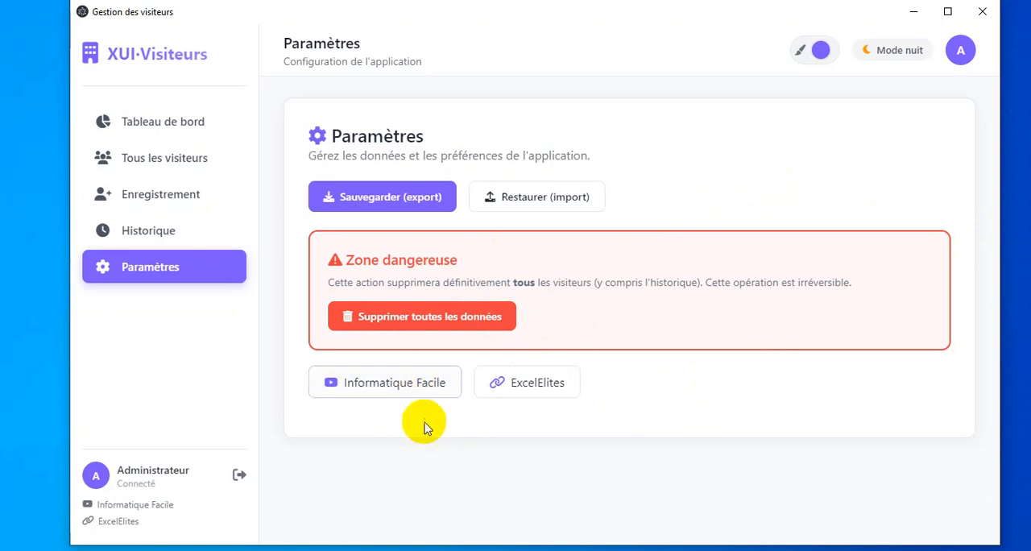
left_click(411, 395)
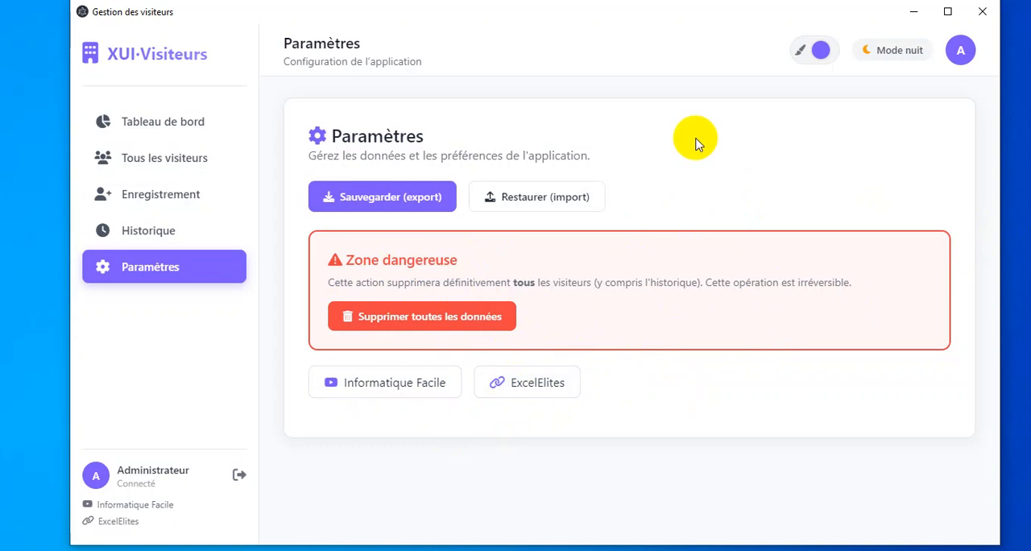
Look through the history, registration, all visitors and settings pages, ending on the dashboard.
left_click(171, 232)
left_click(179, 198)
left_click(181, 169)
left_click(185, 129)
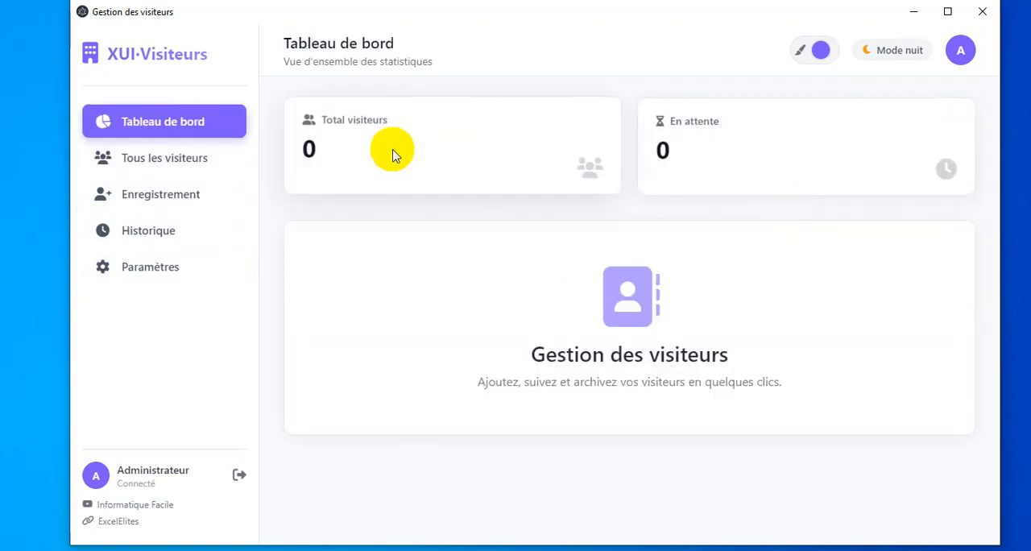
left_click(161, 161)
left_click(145, 197)
left_click(136, 232)
left_click(153, 266)
left_click(165, 160)
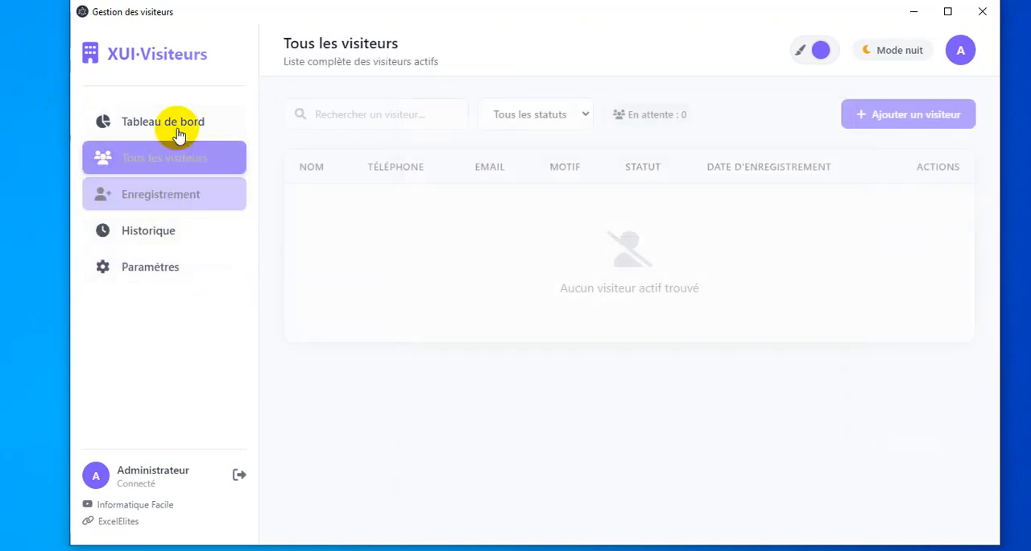
left_click(179, 130)
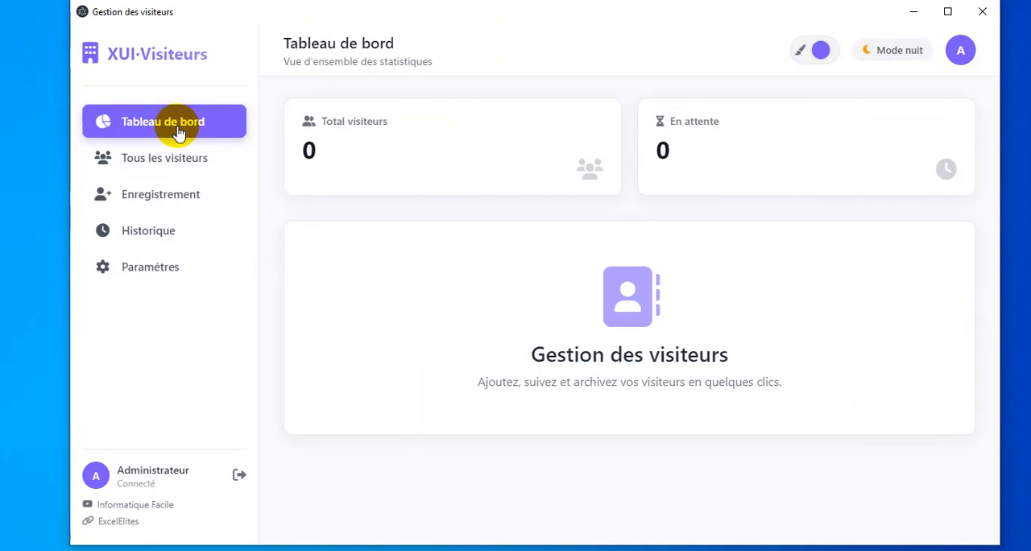